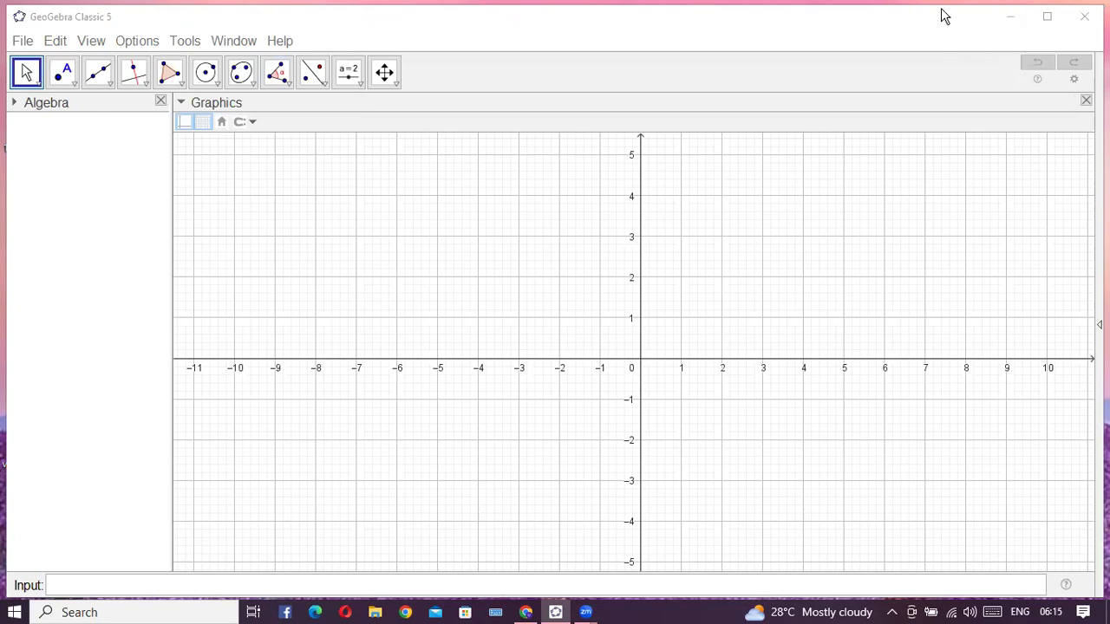
Step: Maximize the GeoGebra window so it fills the screen
click(949, 44)
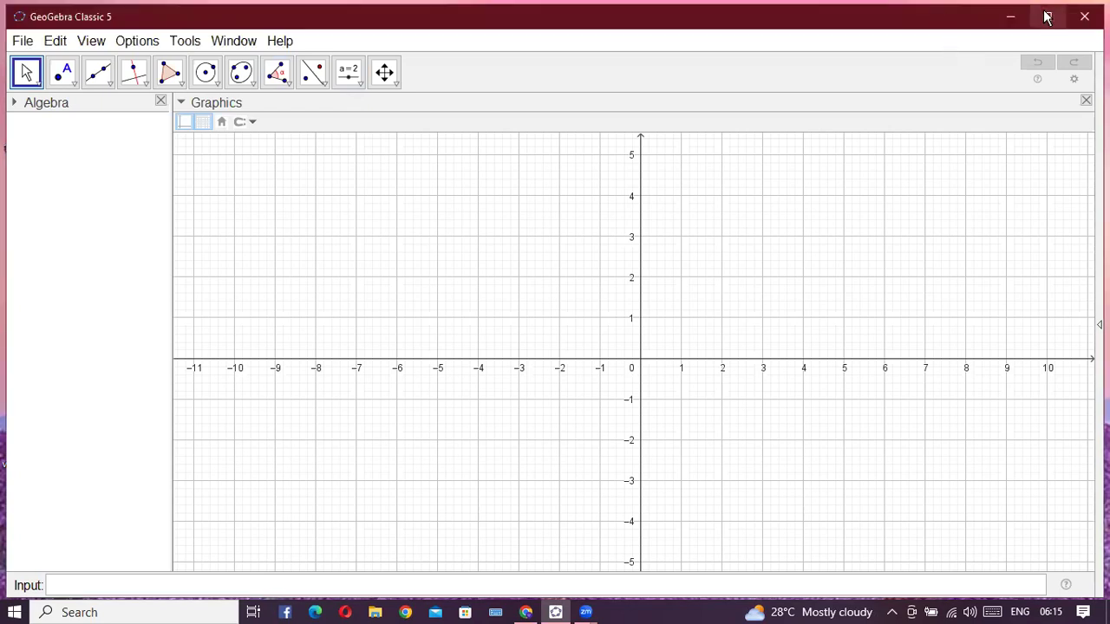
double_click(947, 23)
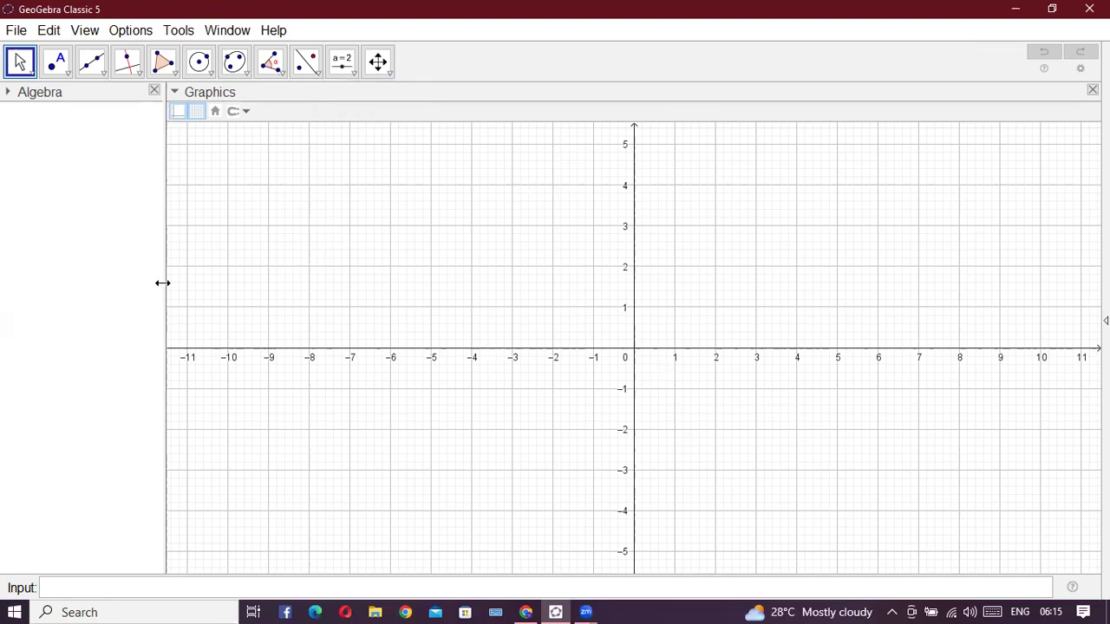
Step: Try showing the Probability Calculator view alongside the Graphics view, widened to about half the window
click(86, 33)
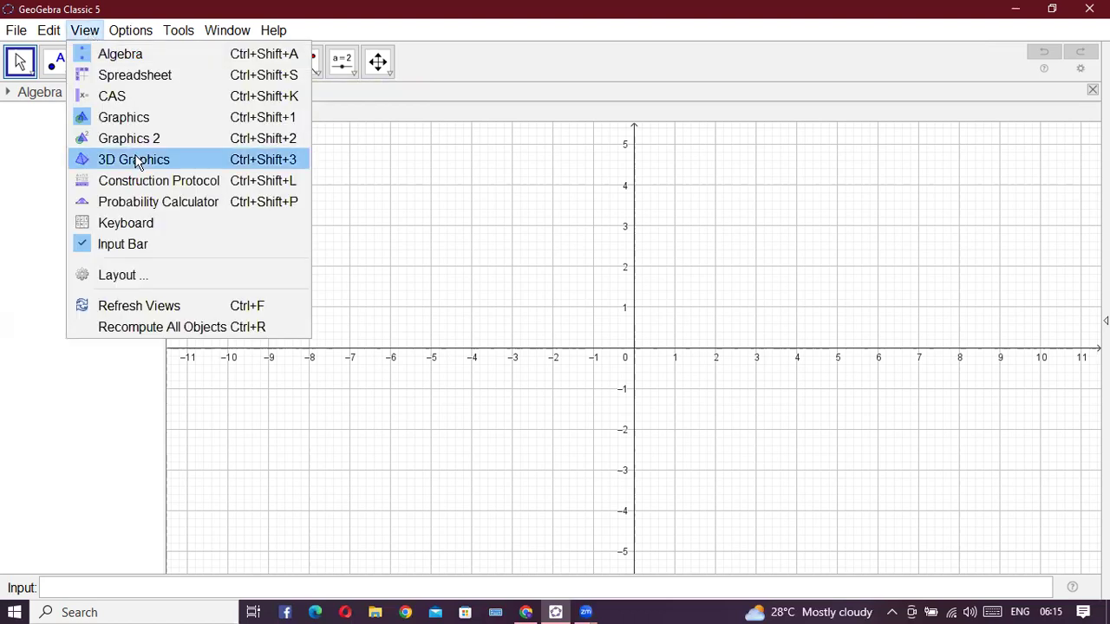
click(143, 205)
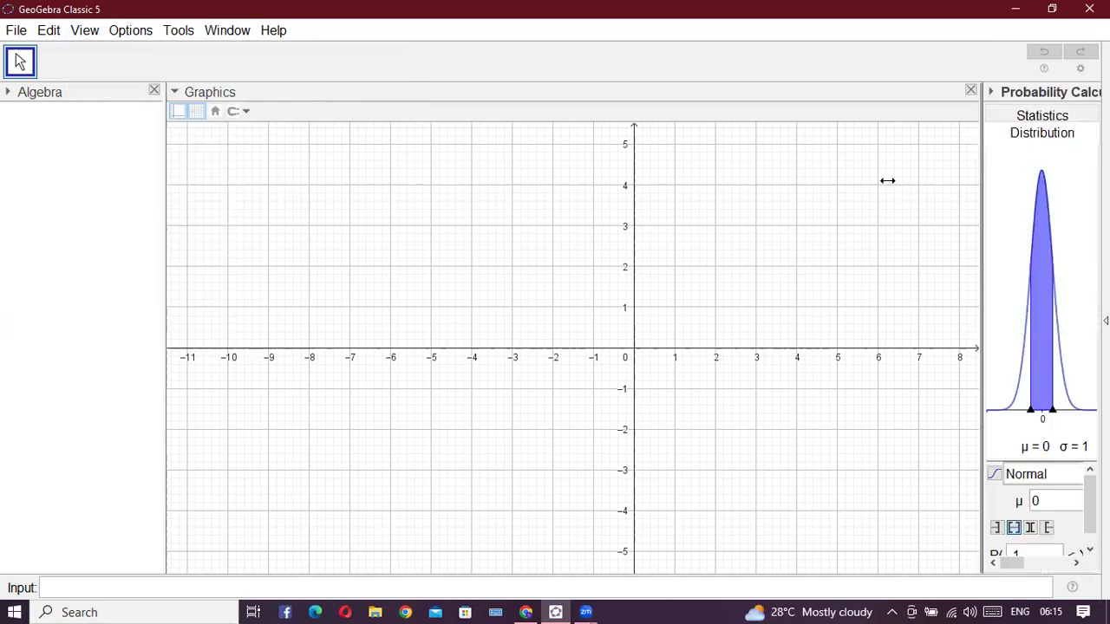
drag(688, 215, 690, 215)
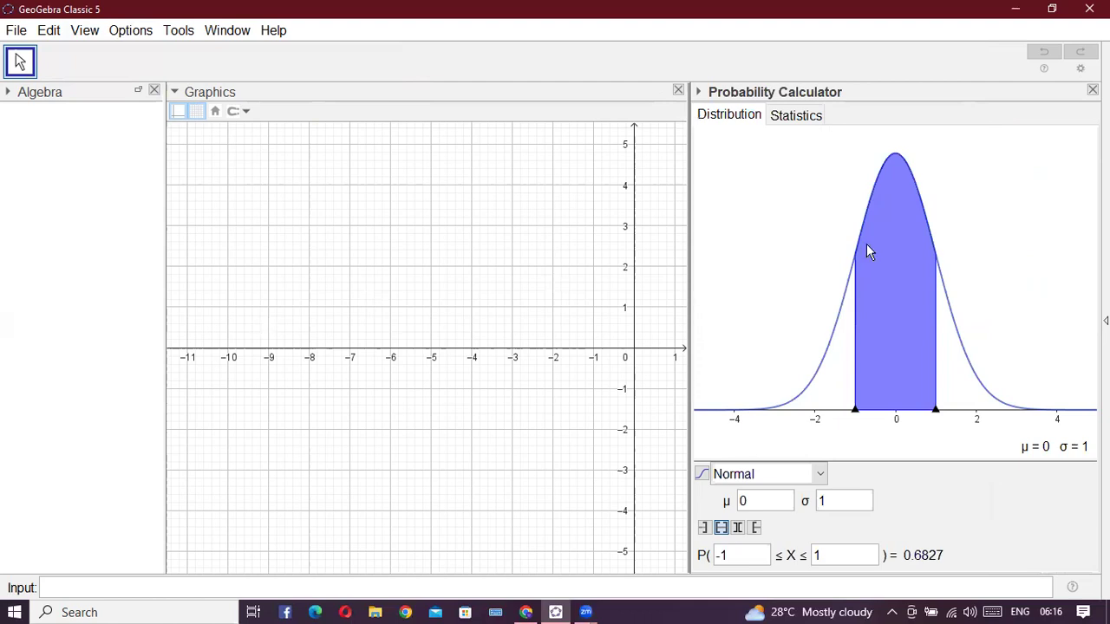
click(1092, 89)
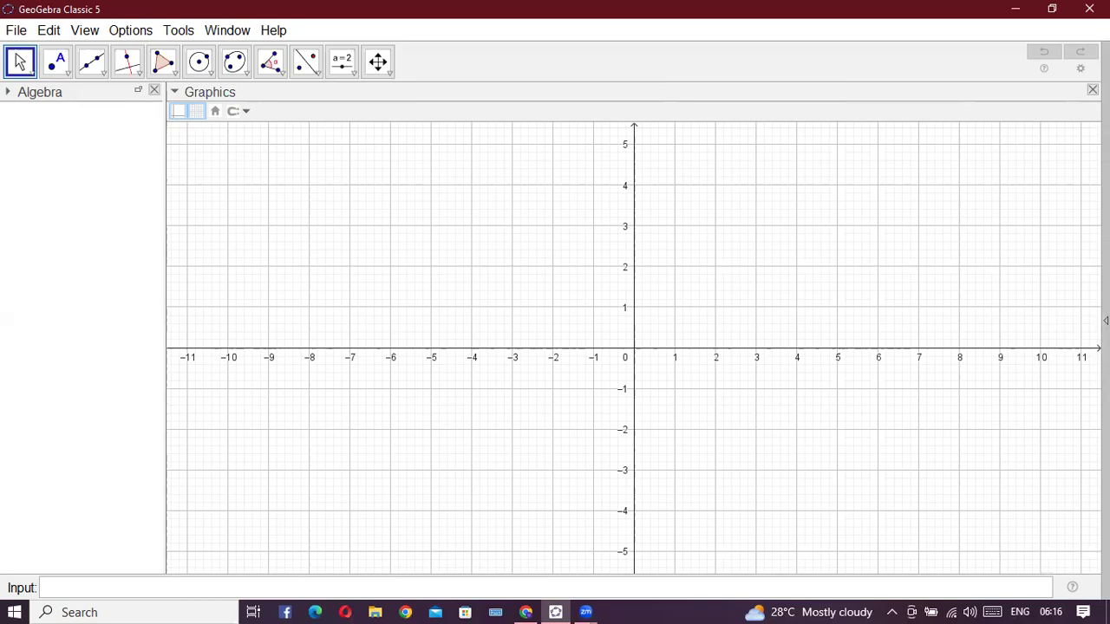
Step: Switch the workspace to the Probability perspective
click(1105, 321)
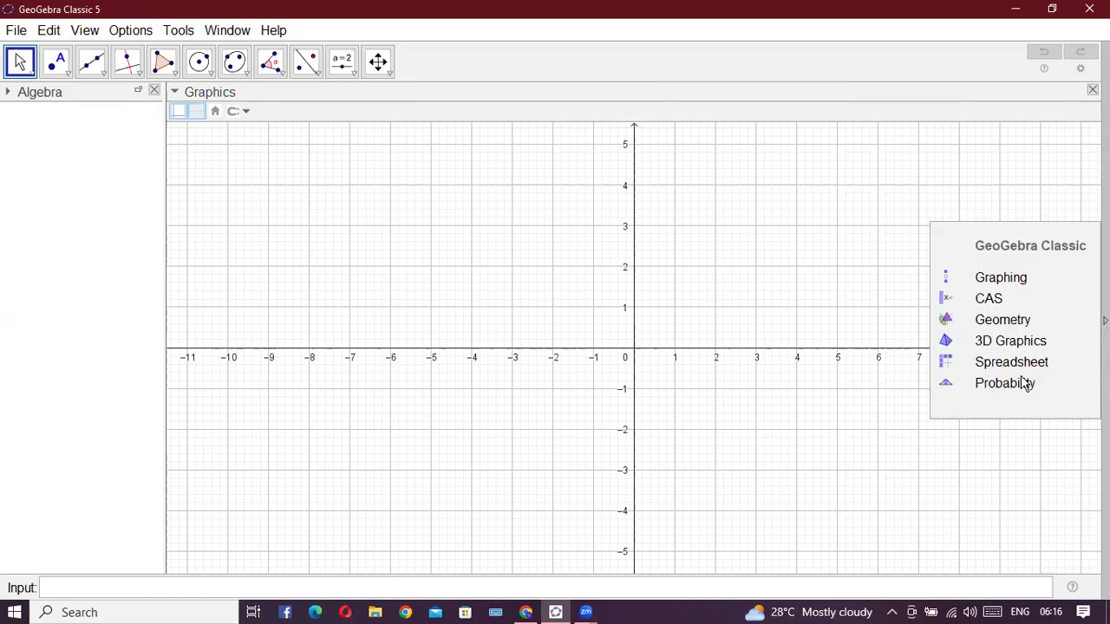
click(530, 298)
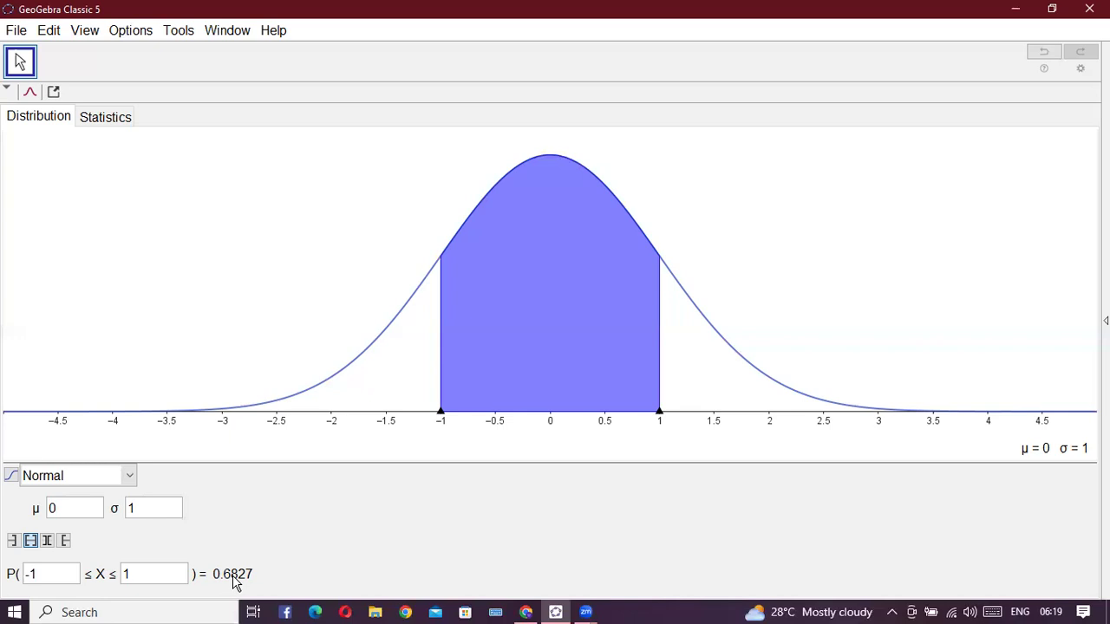
Step: Compute the interval probability of the standard normal distribution from -2 to 2
click(157, 578)
text(2)
click(60, 573)
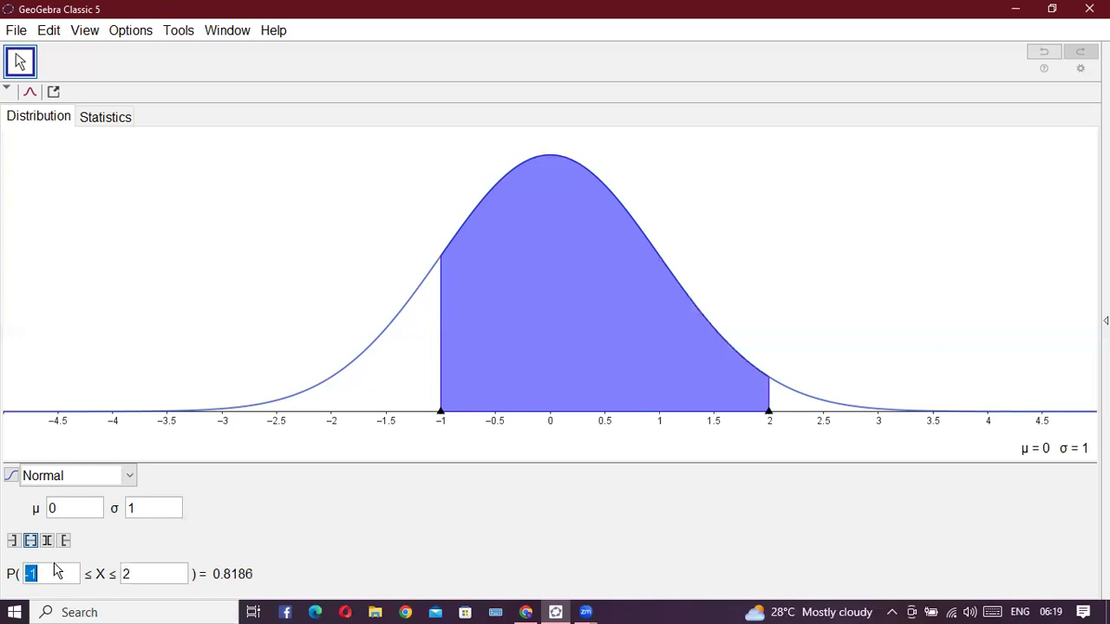
text(+)
key(BackSpace)
text(-2)
key(Return)
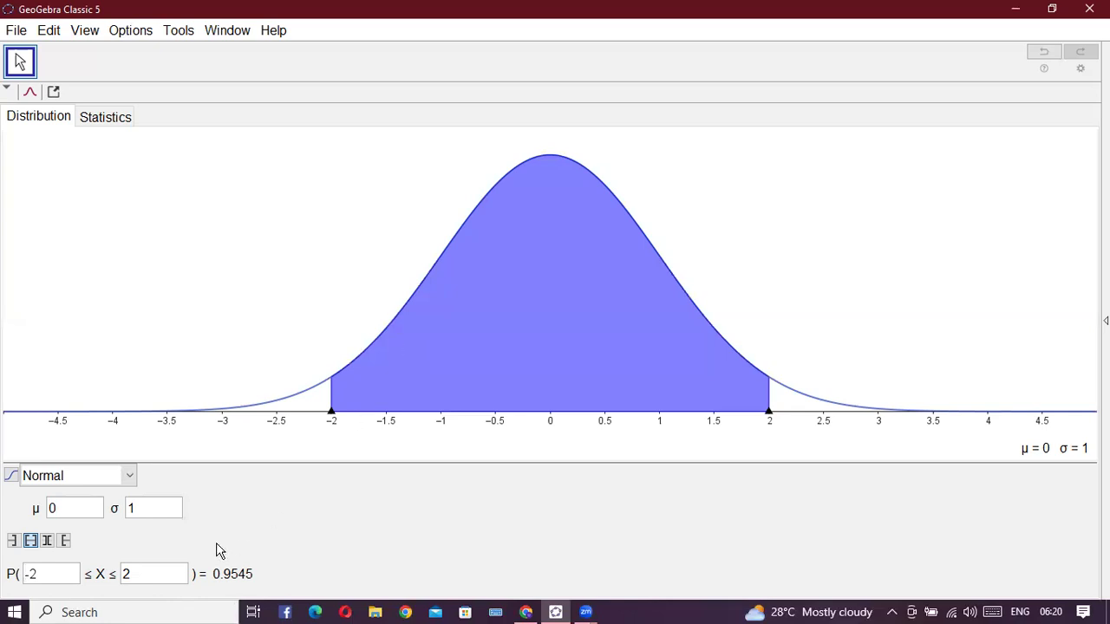
Step: Change the interval bounds to -3 and 3 to compute the probability within three standard deviations
click(167, 576)
key(BackSpace)
text(3)
click(58, 578)
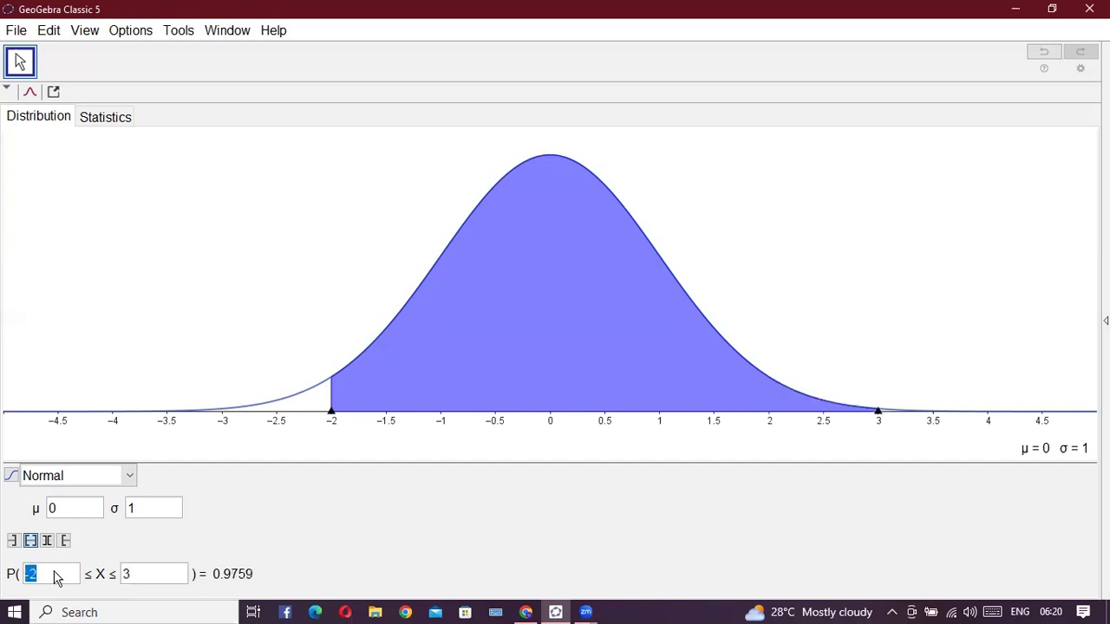
key(Right)
text(+)
key(BackSpace)
key(BackSpace)
text(3)
key(Return)
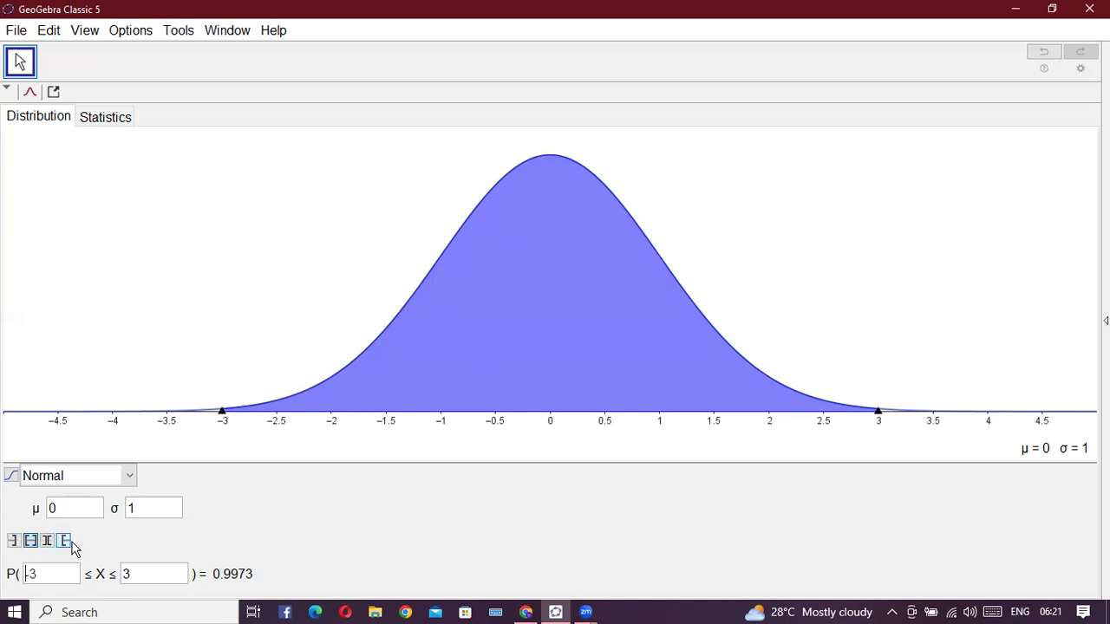
Step: Switch to left-sided probability and evaluate it with an upper bound of 4 and with 2
click(14, 542)
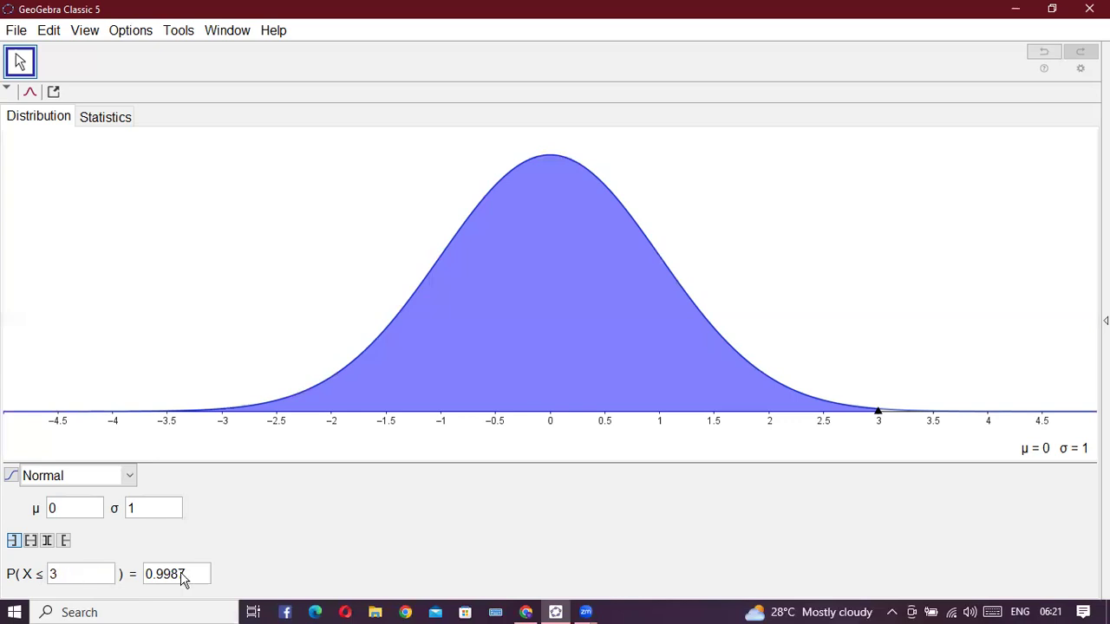
click(101, 579)
key(Return)
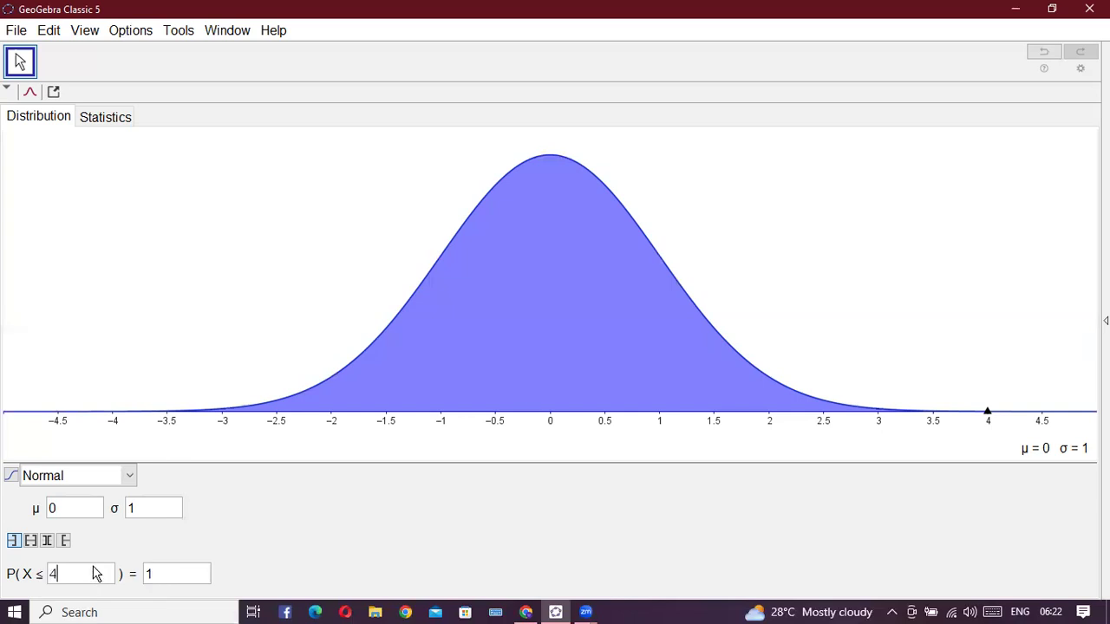
key(BackSpace)
text(2)
key(Return)
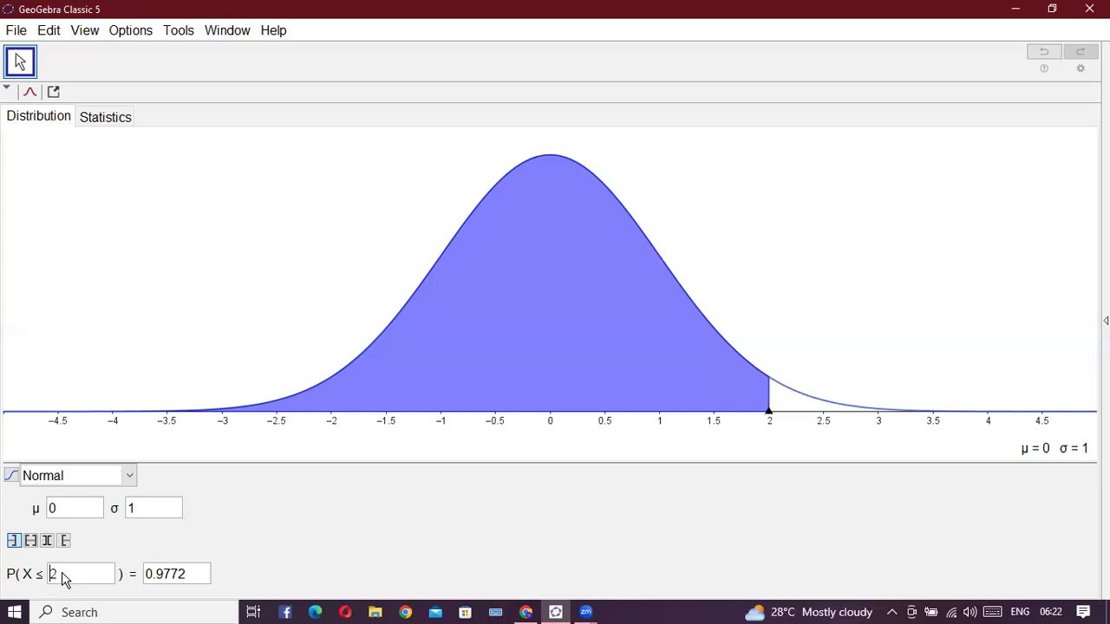
Step: Compare the interval probability with the two-tailed probability for the bounds -1 and 2
click(31, 542)
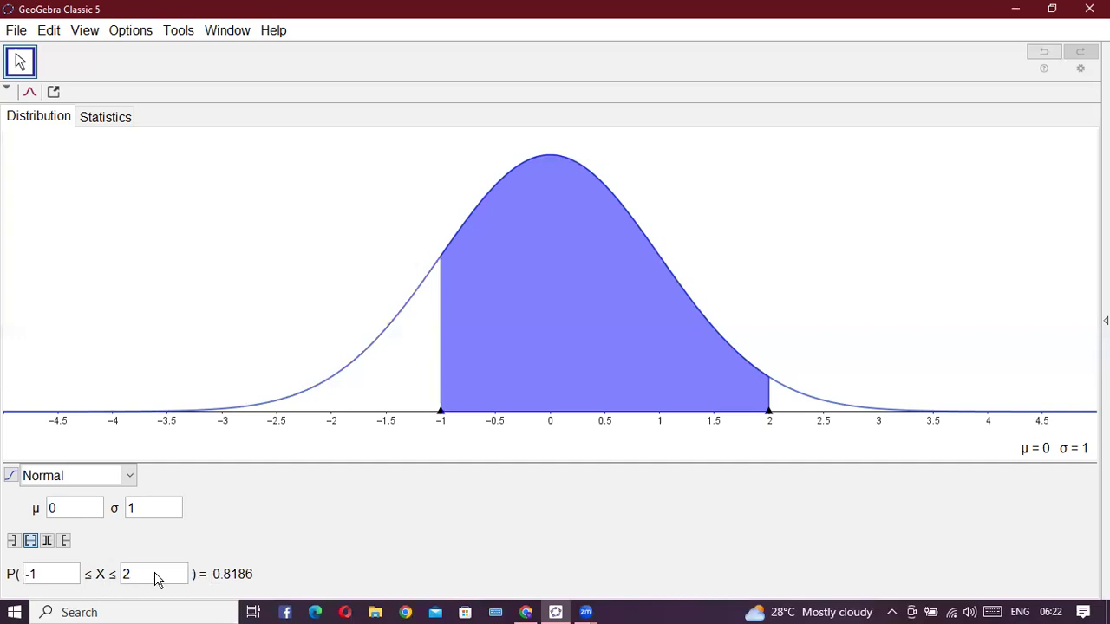
click(46, 540)
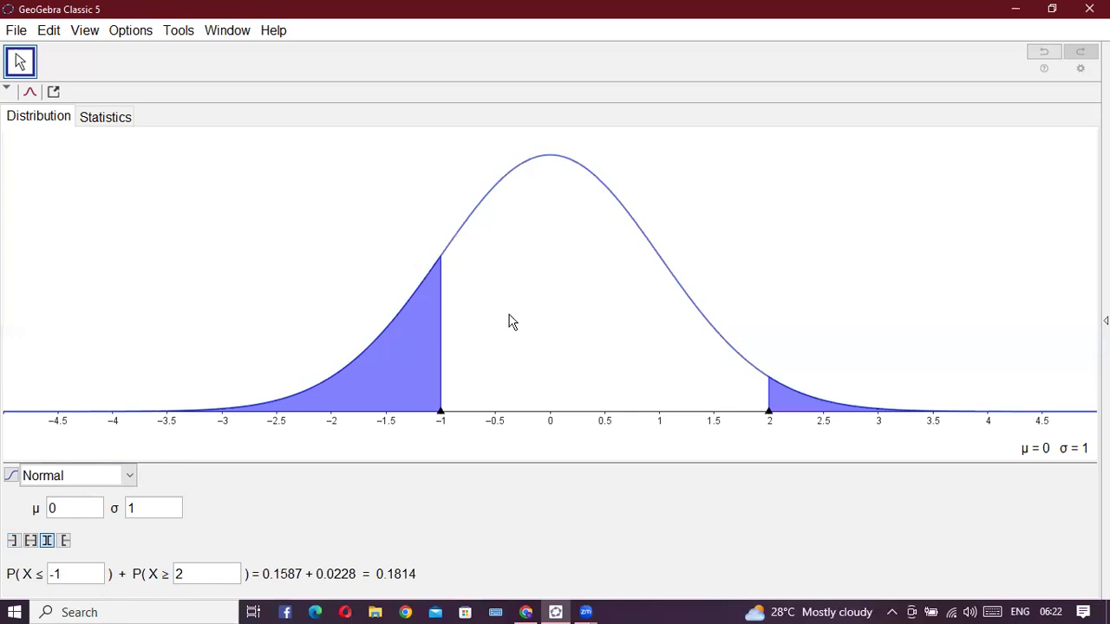
click(30, 542)
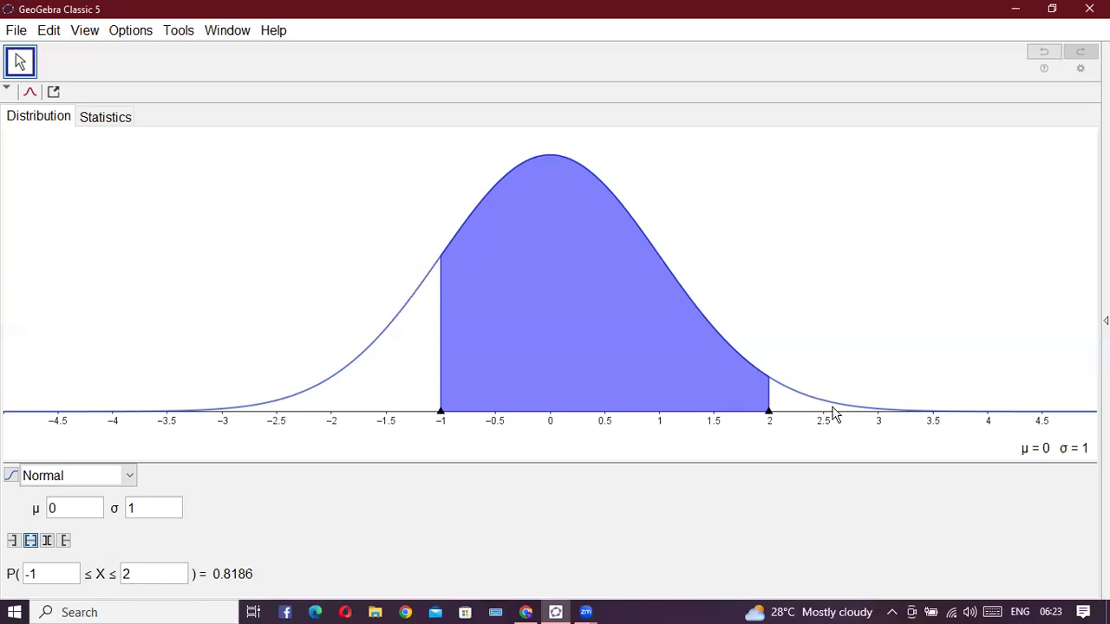
click(47, 540)
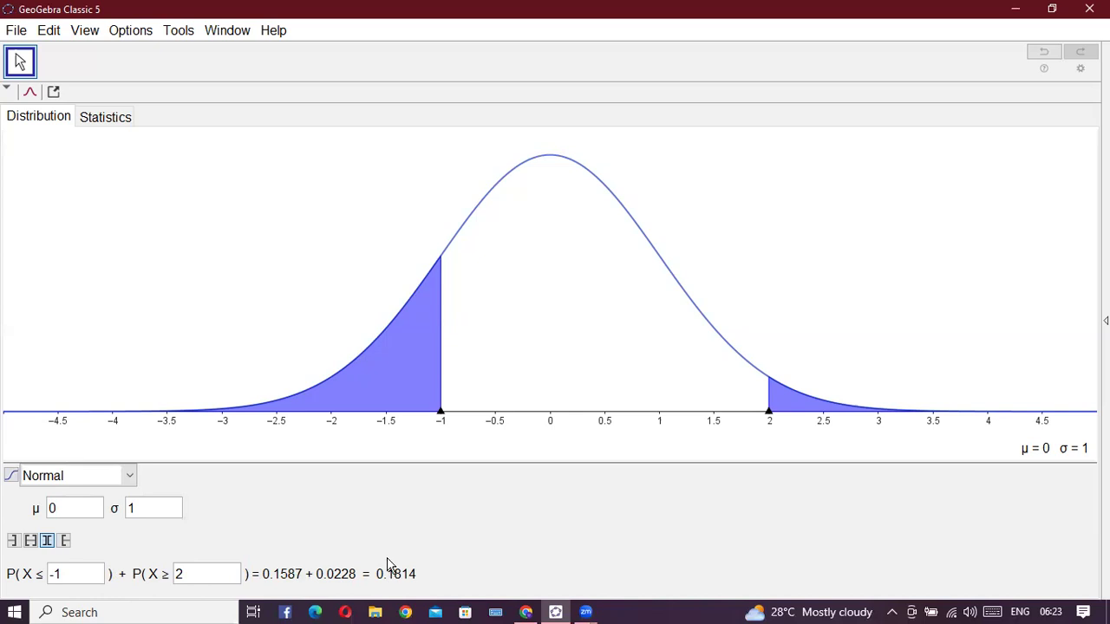
Step: Switch to right-sided probability and move the lower bound marker along the axis to about 1
click(65, 540)
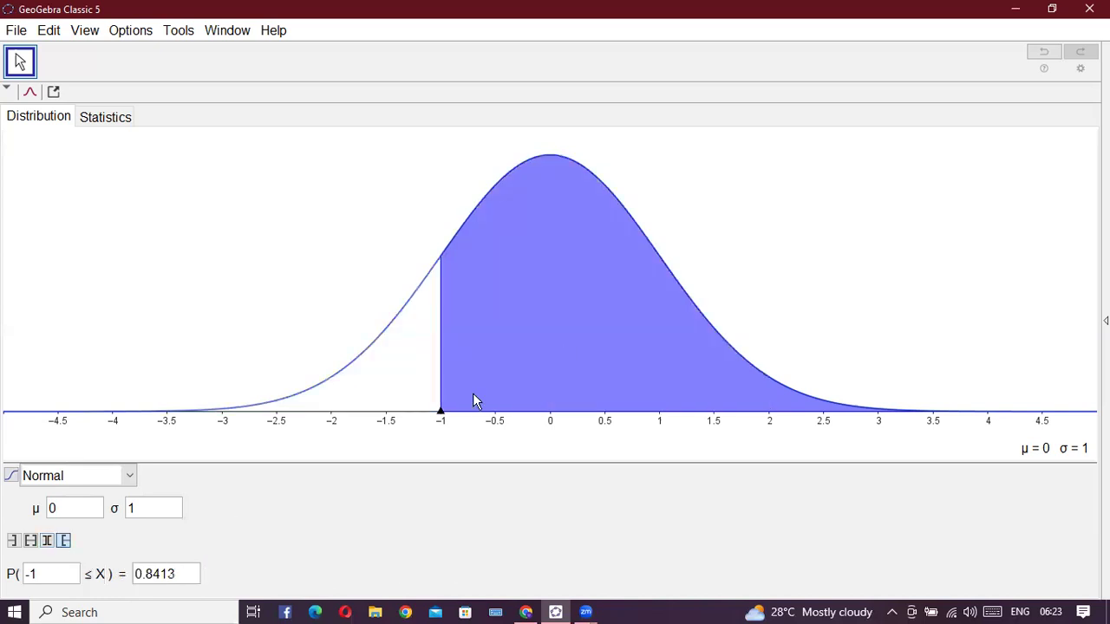
drag(439, 417, 528, 411)
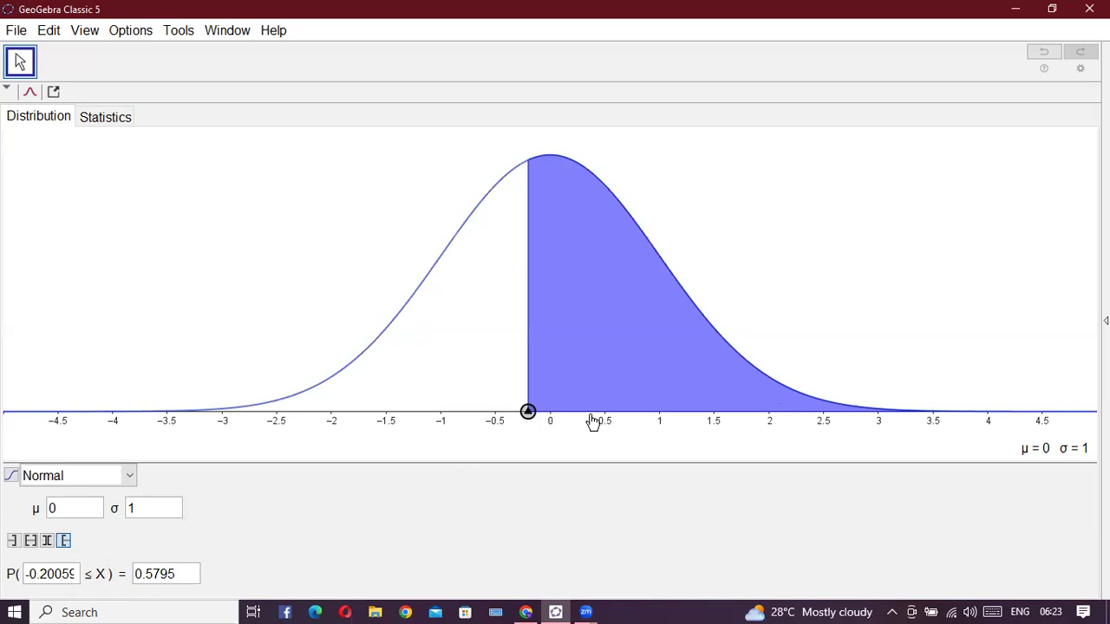
mouse_move(527, 411)
mouse_down()
mouse_move(545, 424)
mouse_move(678, 425)
mouse_move(662, 425)
mouse_up()
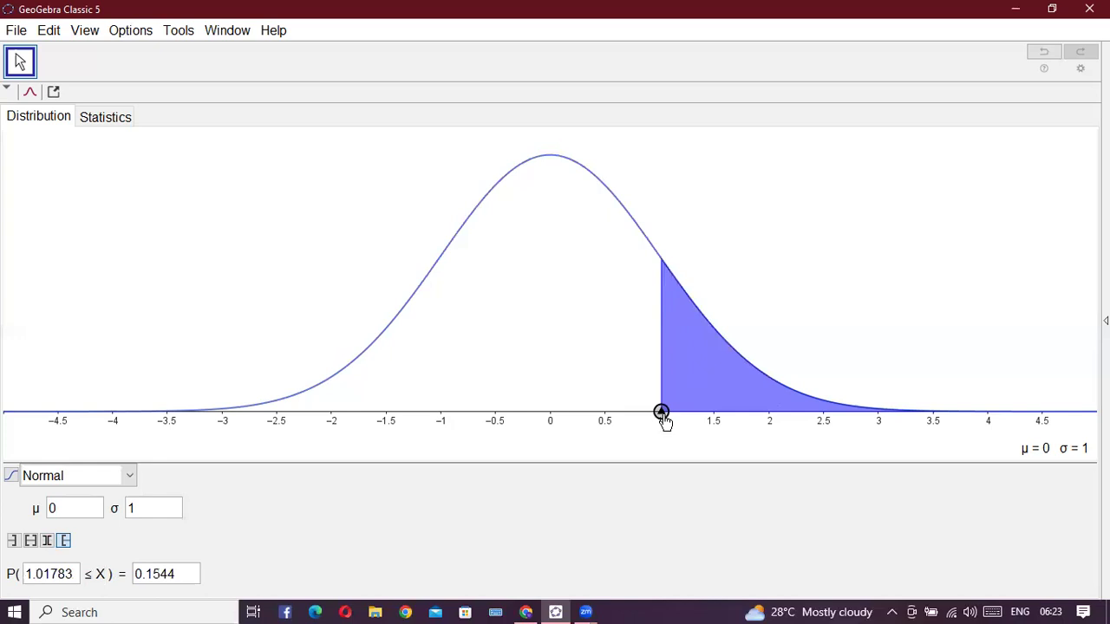
drag(664, 423, 659, 422)
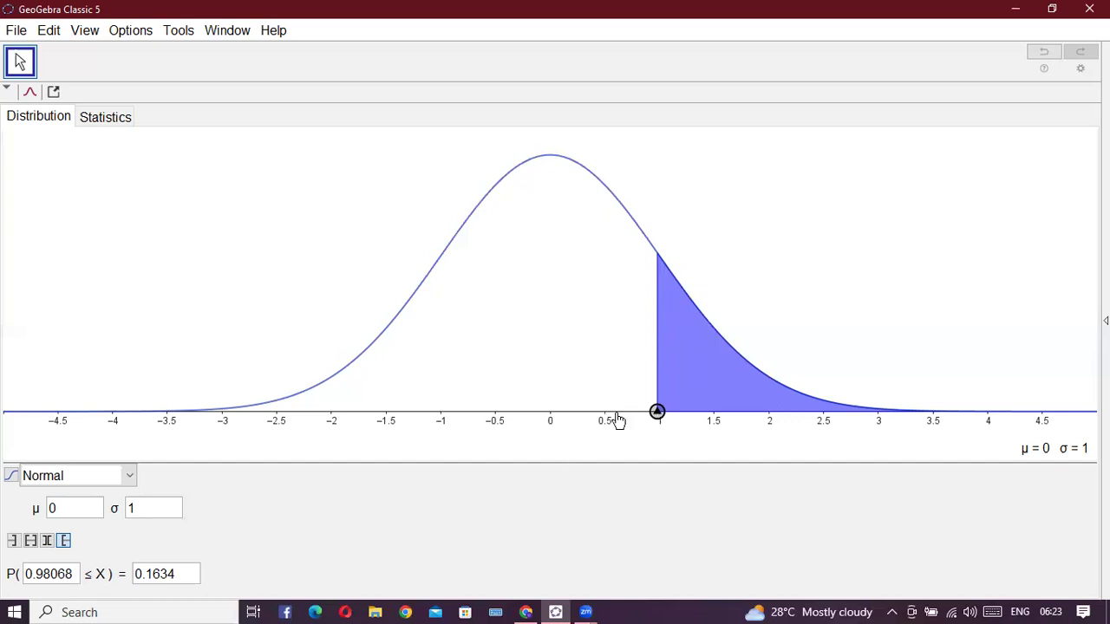
drag(624, 422, 659, 436)
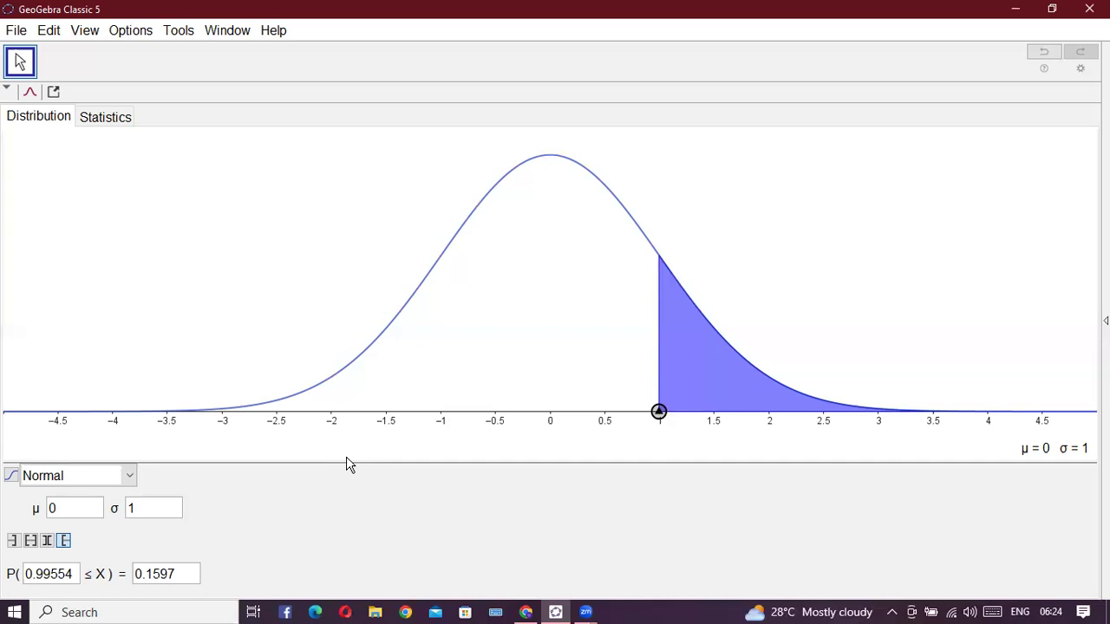
Step: Set the normal distribution's mean to 100 and its standard deviation to 15
click(83, 517)
key(BackSpace)
text(00)
click(162, 509)
text(5)
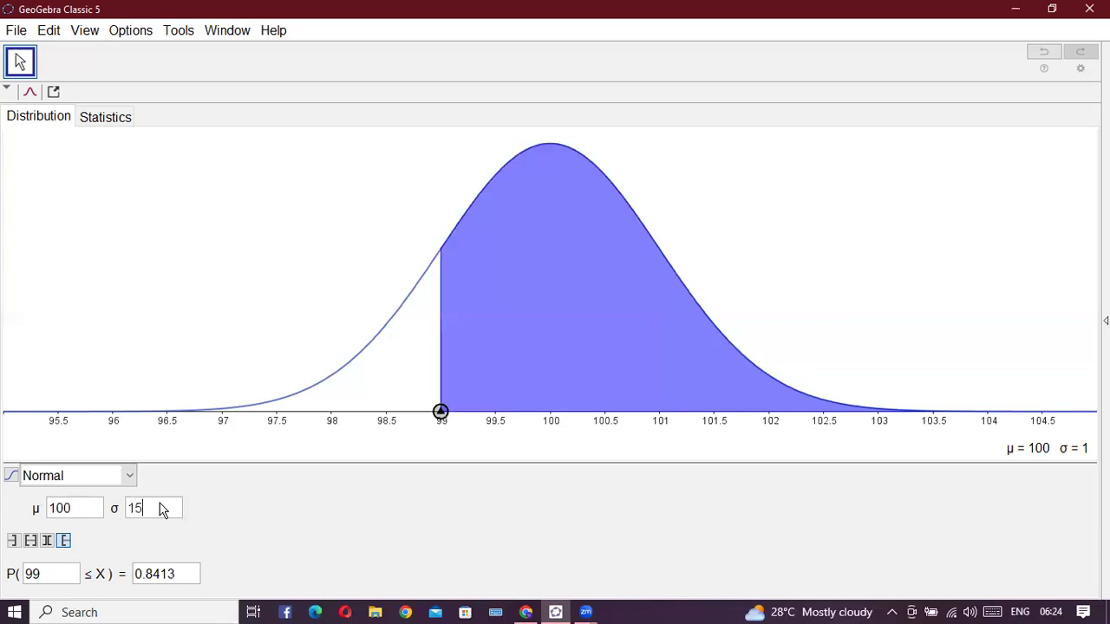
key(Return)
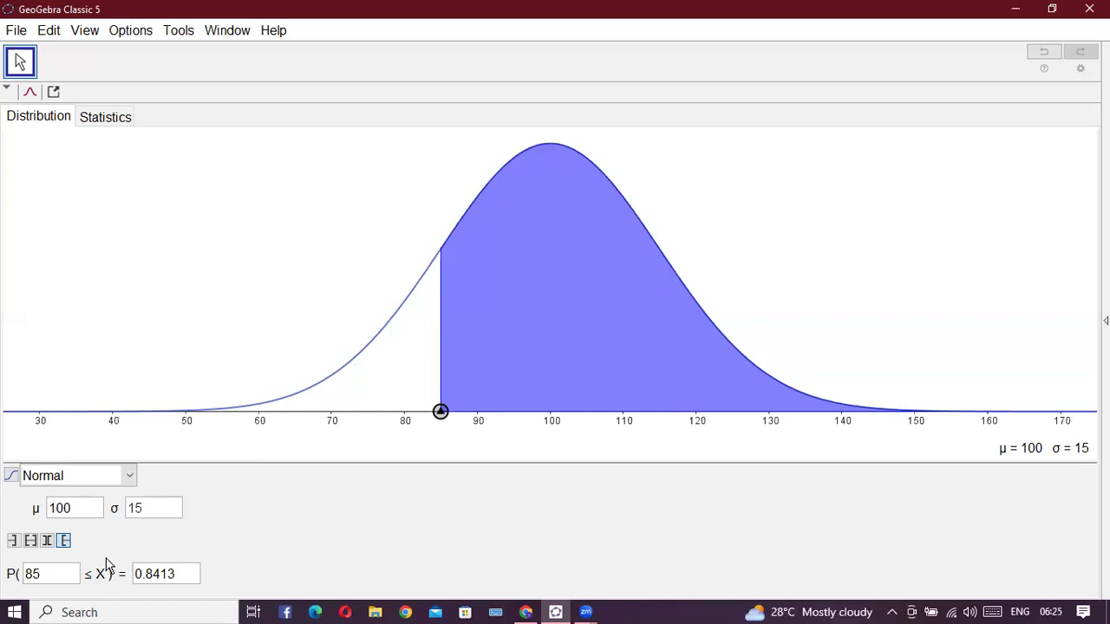
Step: Compute the right-sided probability that X is at least 120
click(48, 541)
click(63, 540)
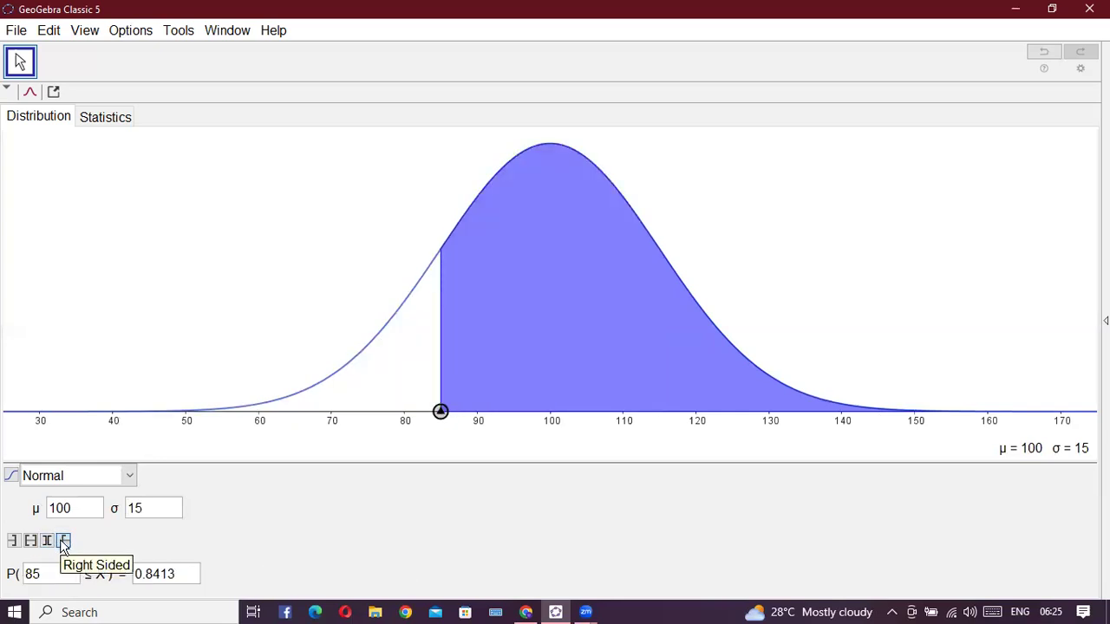
double_click(53, 573)
text(120)
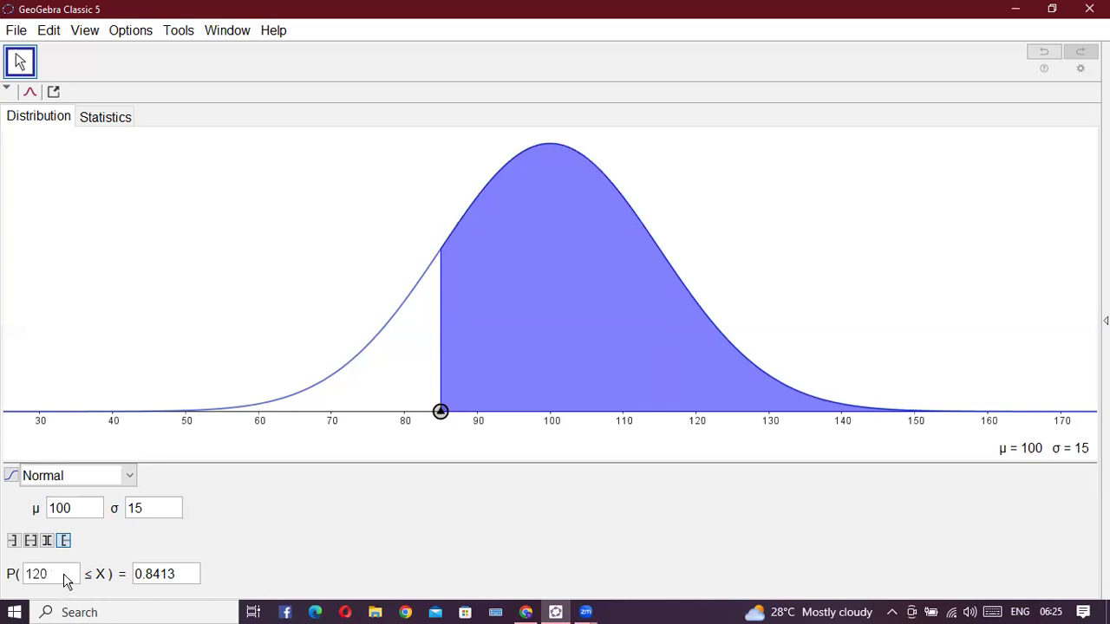
key(Return)
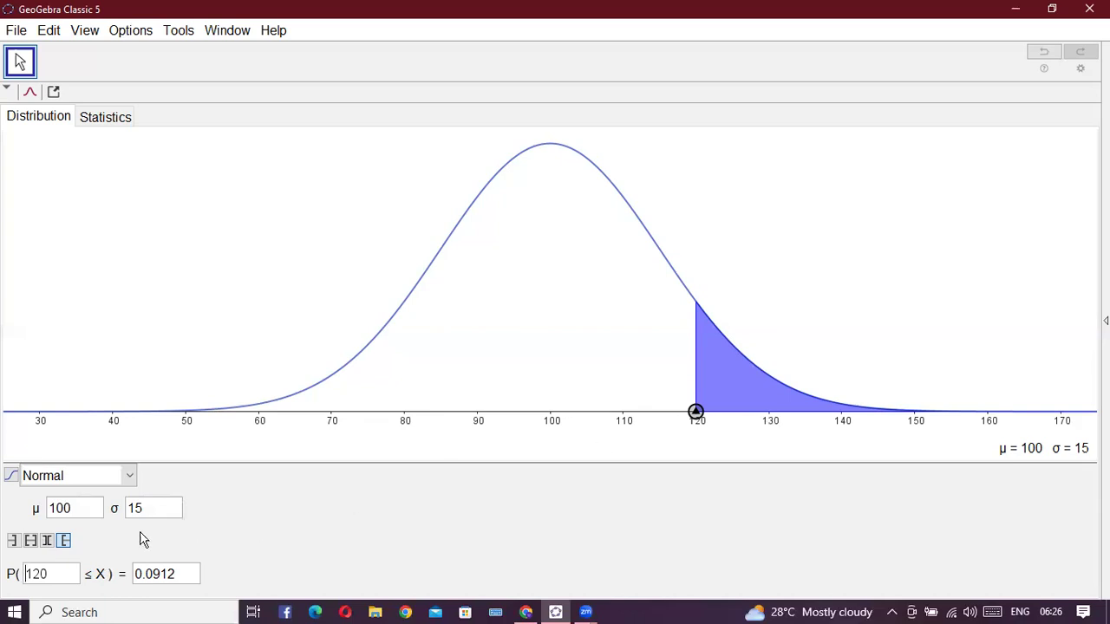
Step: Switch to interval probability and compute it between 120 and 130
click(30, 541)
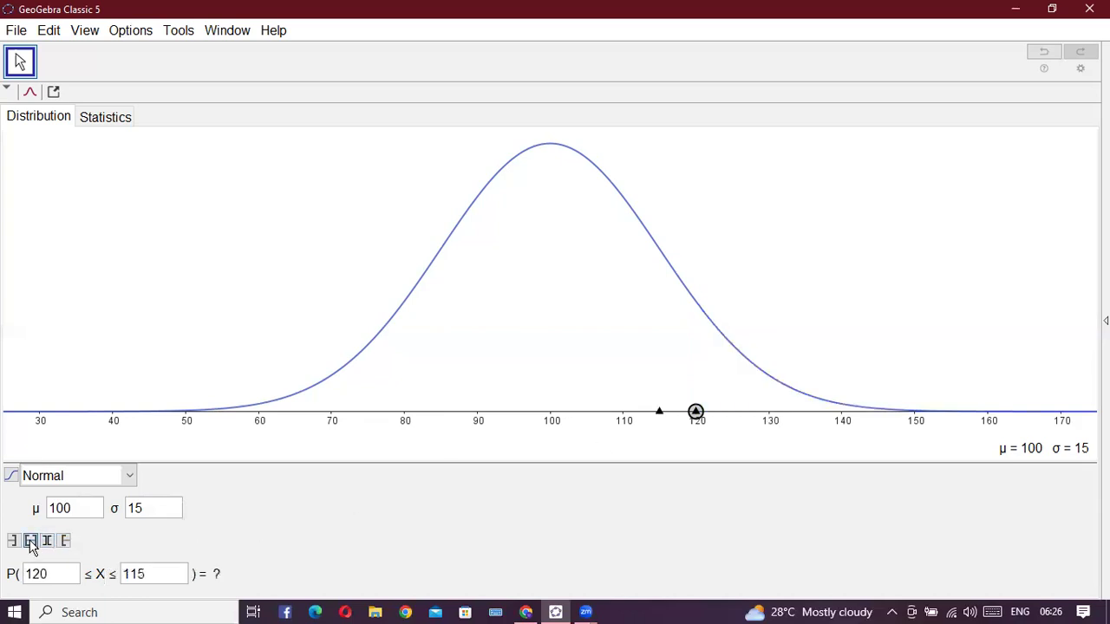
click(67, 579)
click(168, 574)
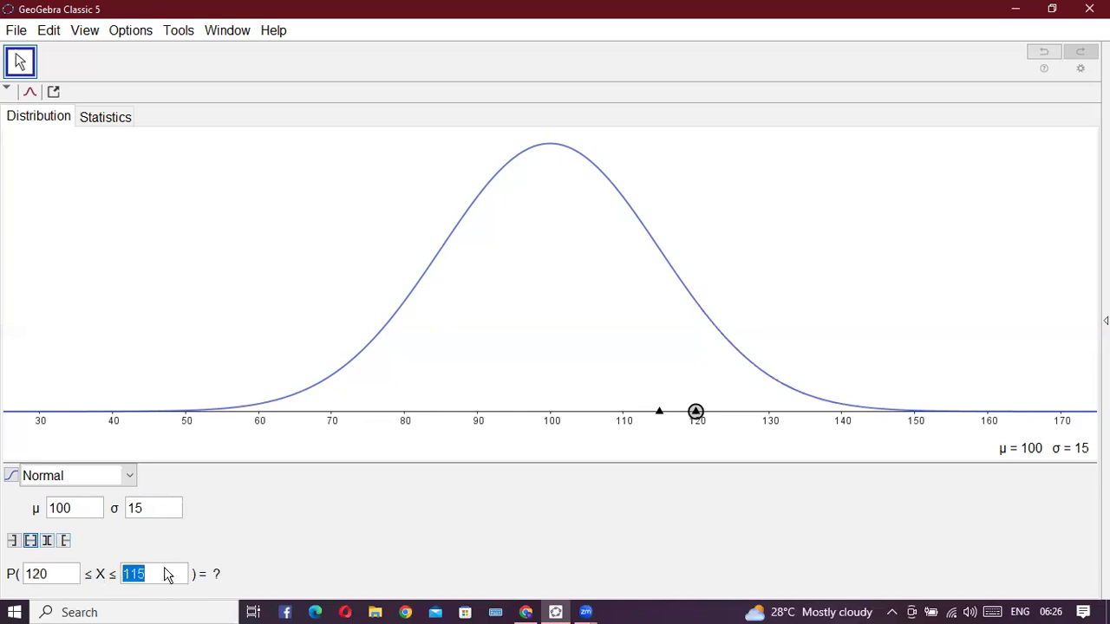
key(BackSpace)
text(130)
key(Return)
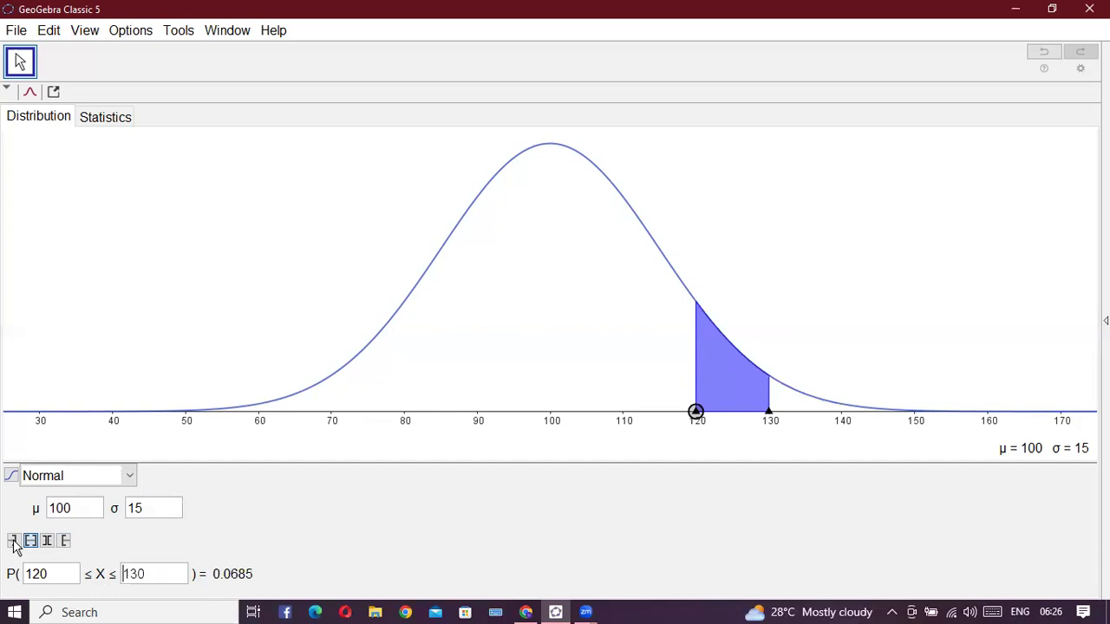
Step: Return to right-sided probability and compute the probability that X is at least 130
click(65, 541)
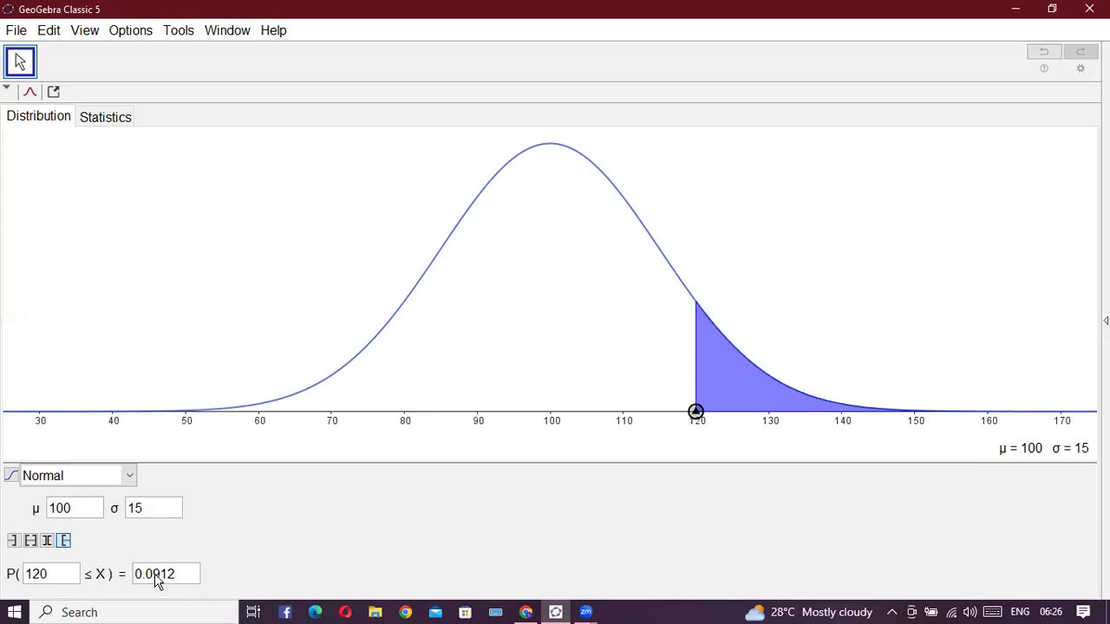
double_click(55, 582)
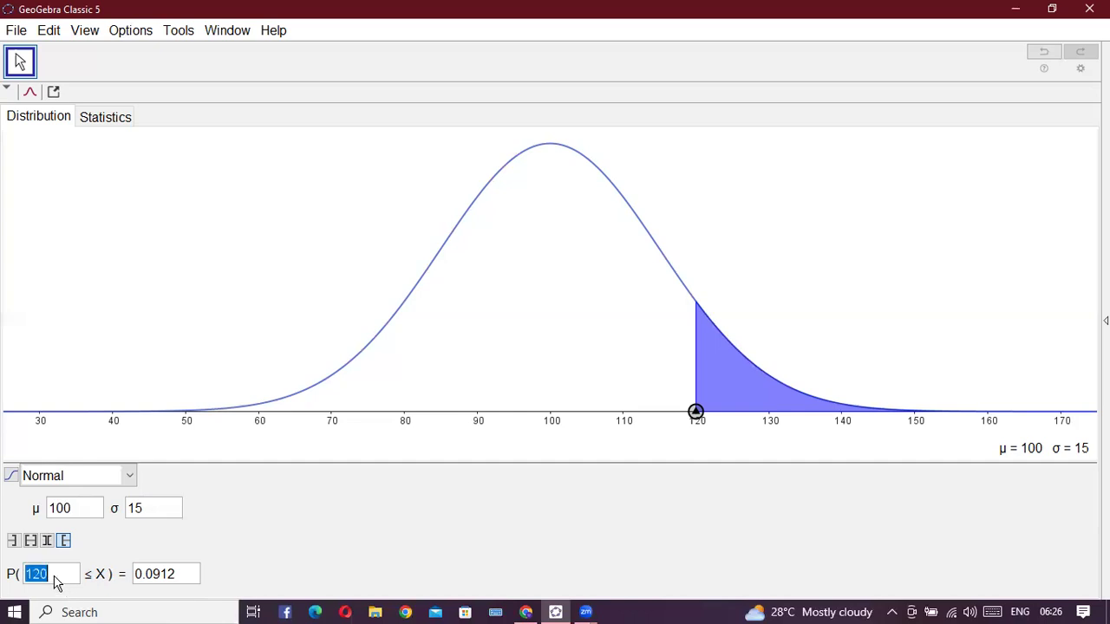
text(130)
key(Return)
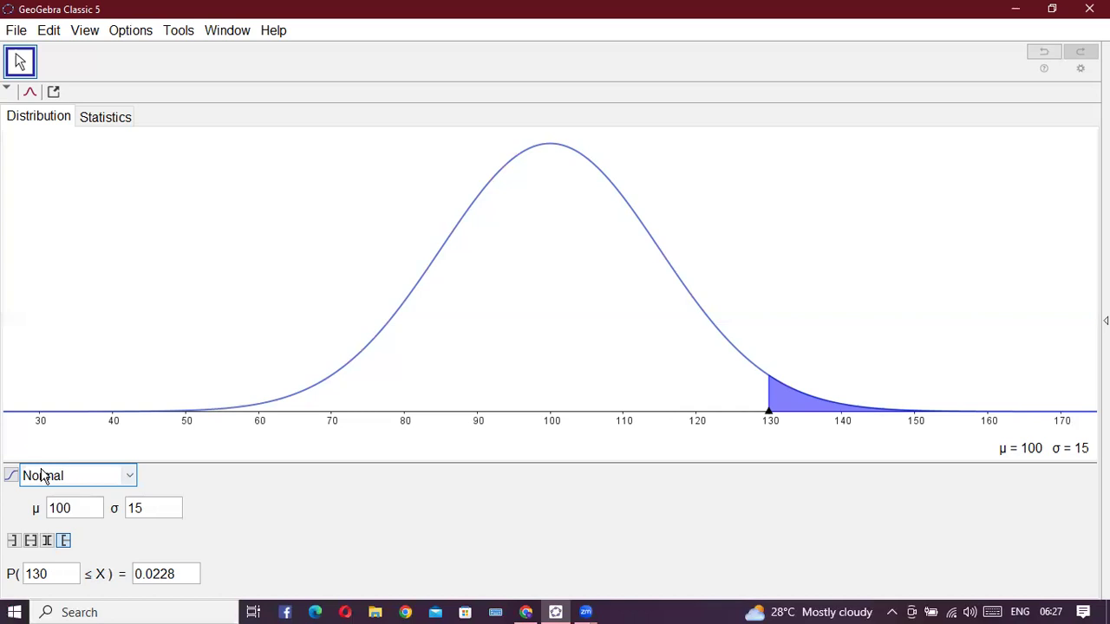
Step: Switch the distribution from Normal to Chi-Squared to view it, and change it to Binomial
click(130, 482)
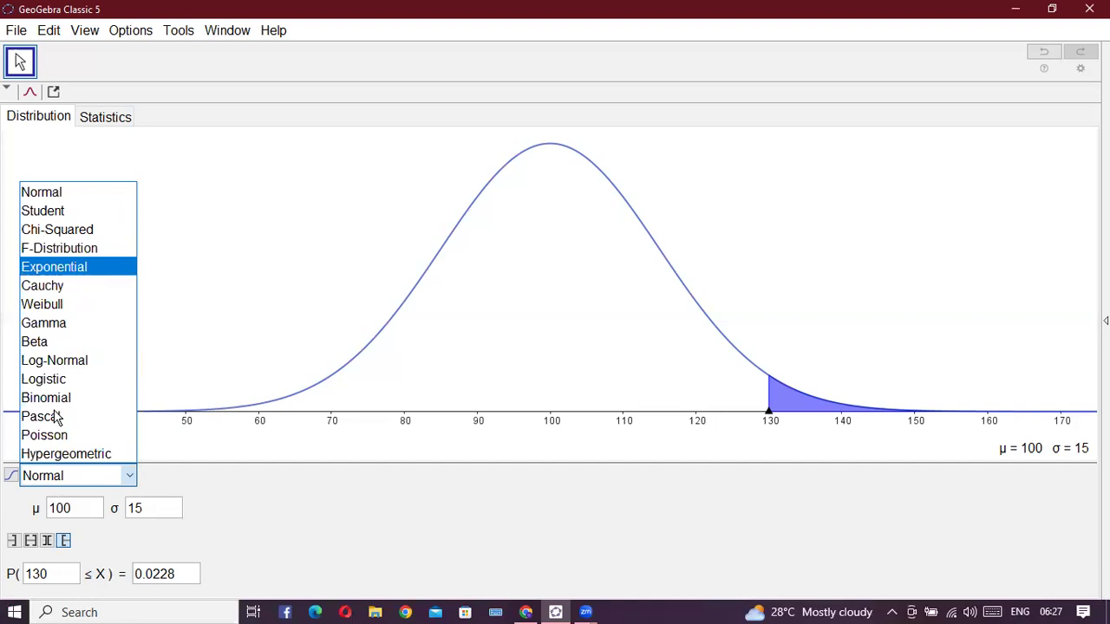
click(87, 230)
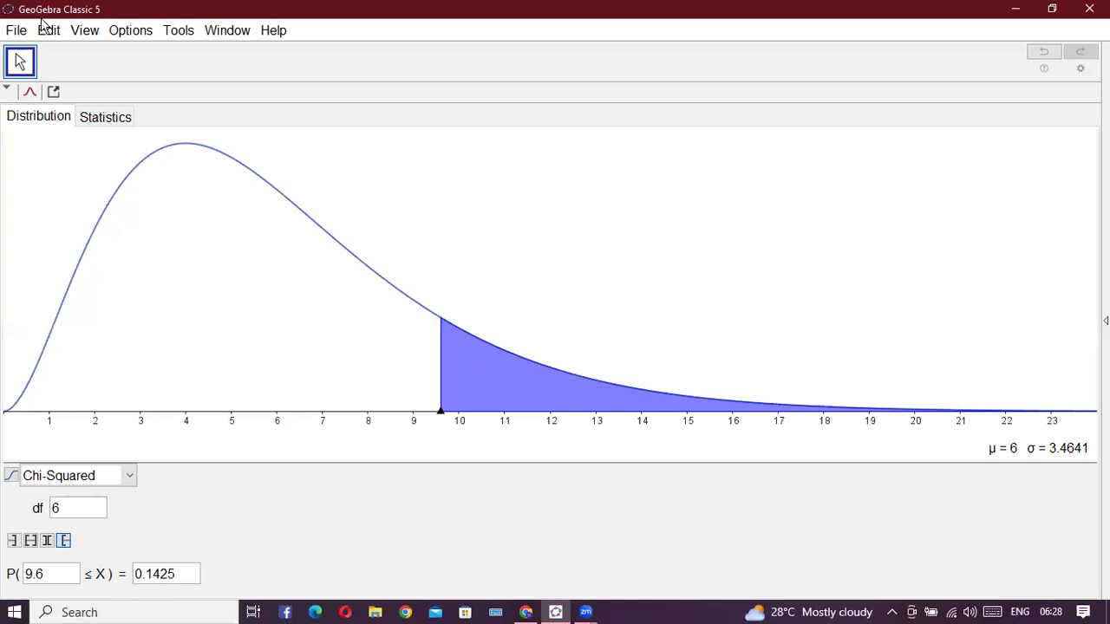
click(130, 475)
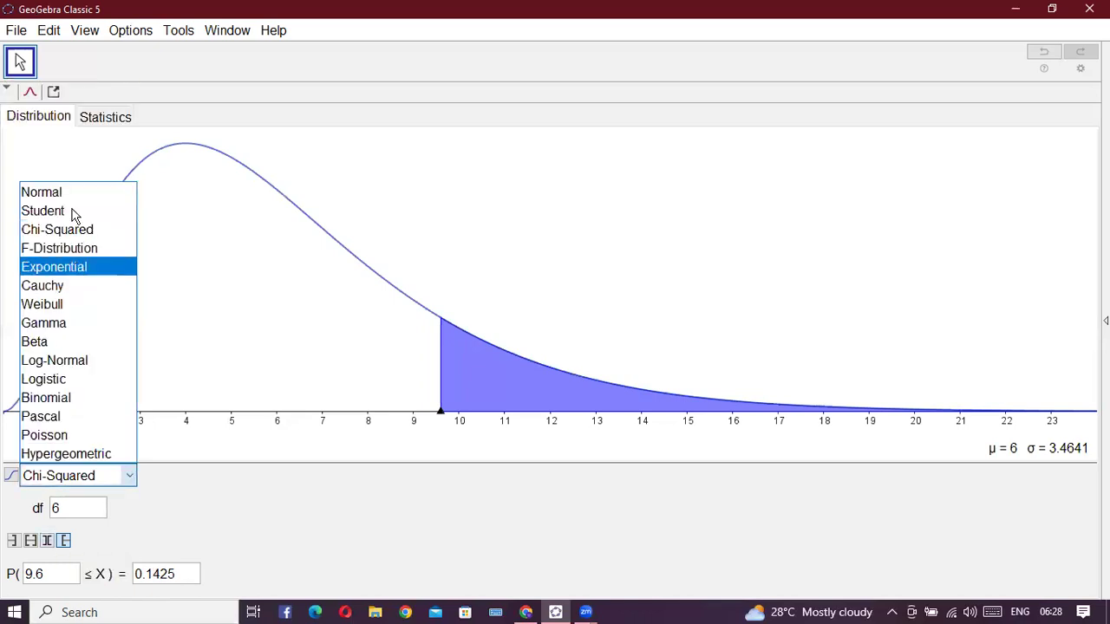
click(93, 395)
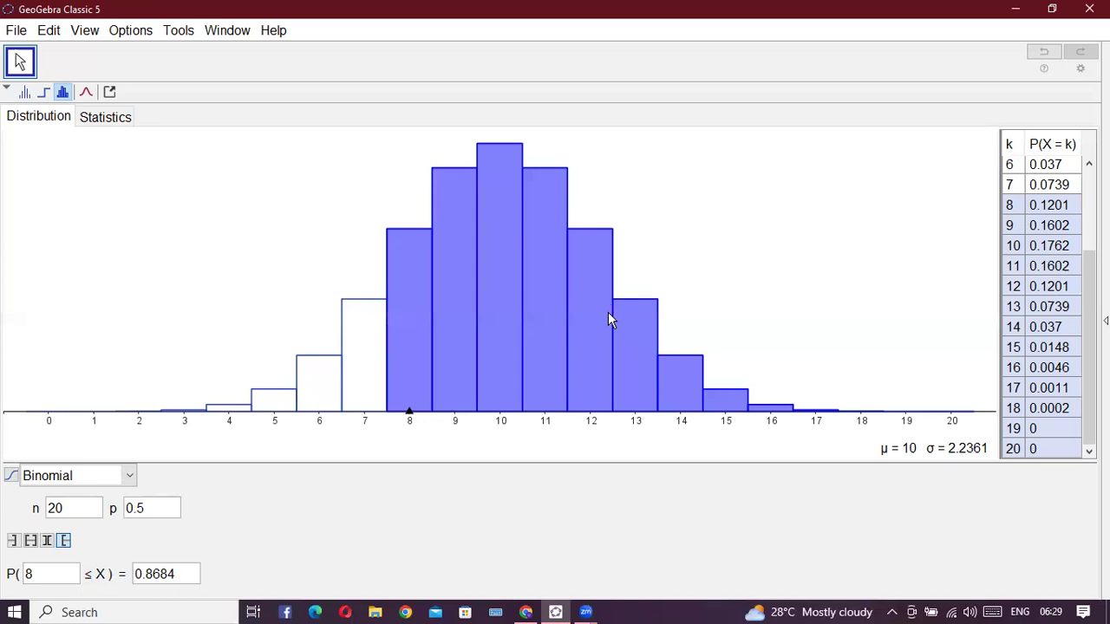
Step: Compare the left-sided, two-tailed, right-sided and interval probabilities of the binomial distribution, ending on left-sided, and review its probability table
double_click(68, 512)
click(154, 512)
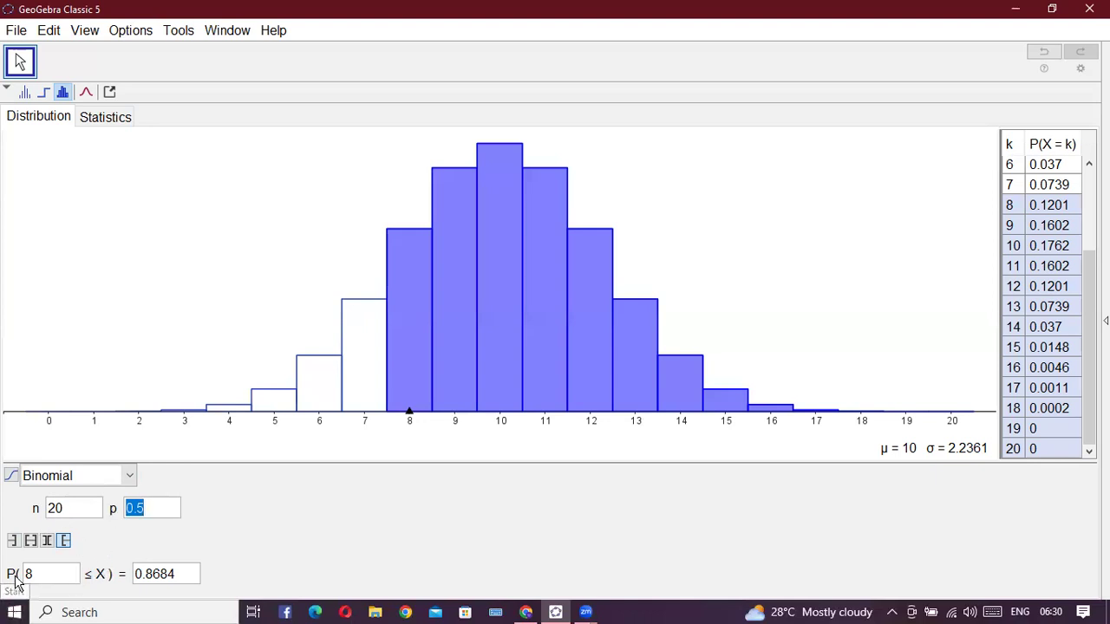
click(13, 541)
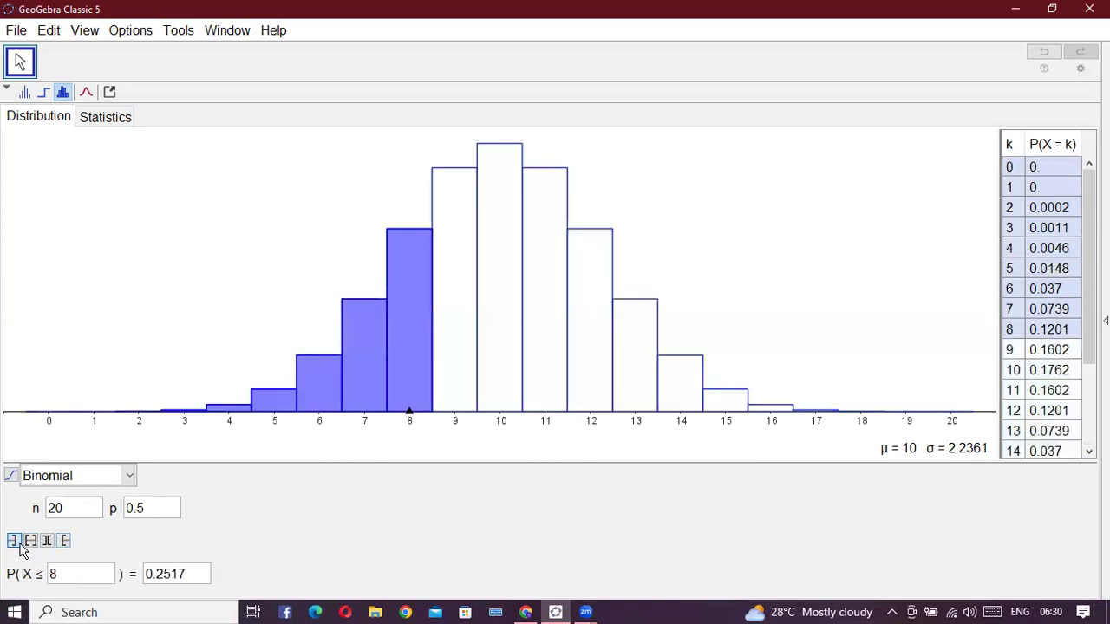
click(46, 540)
click(63, 540)
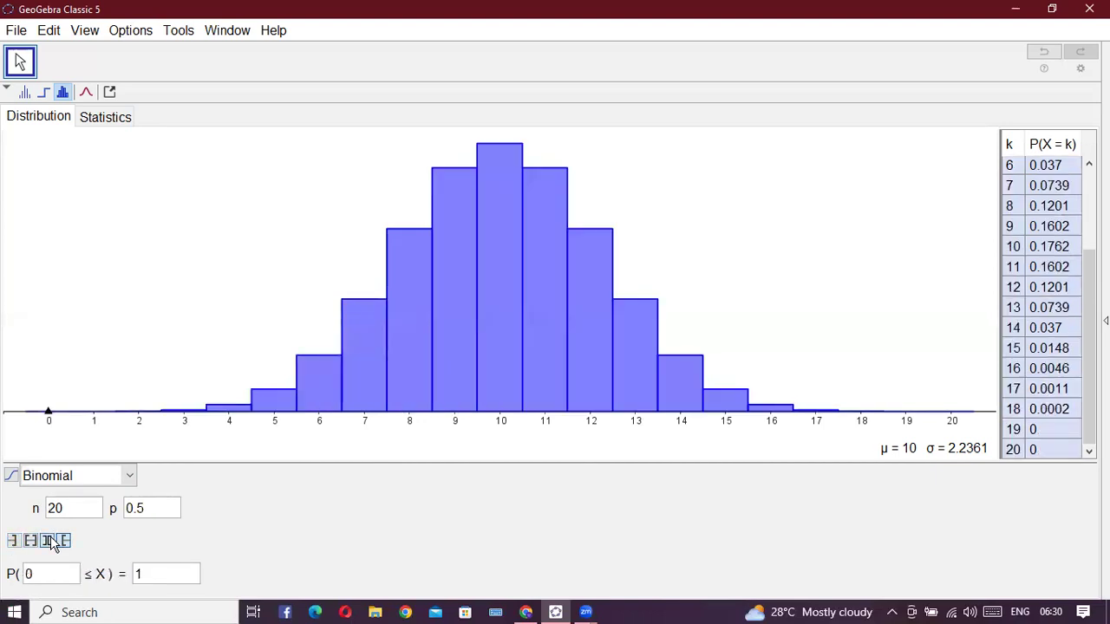
click(49, 541)
click(30, 540)
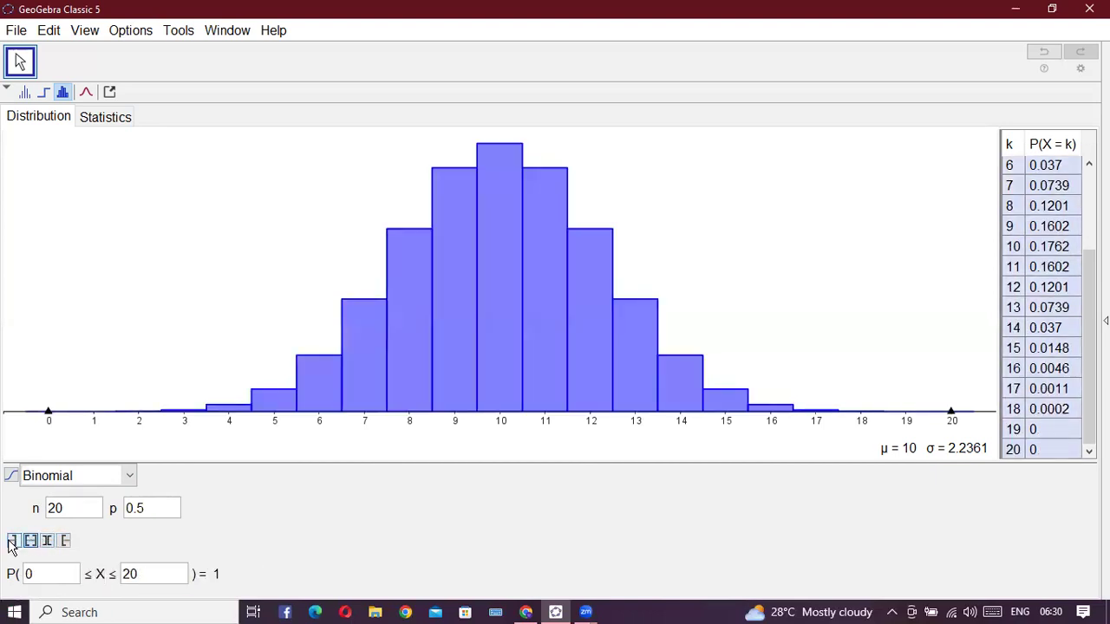
click(12, 542)
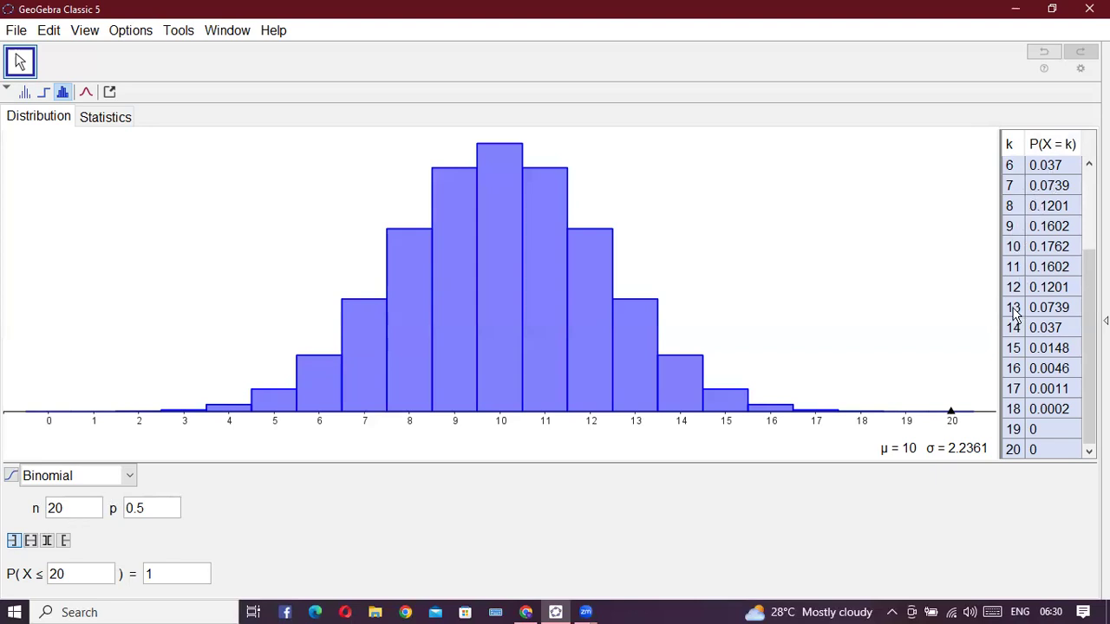
scroll(1026, 338, up, 3)
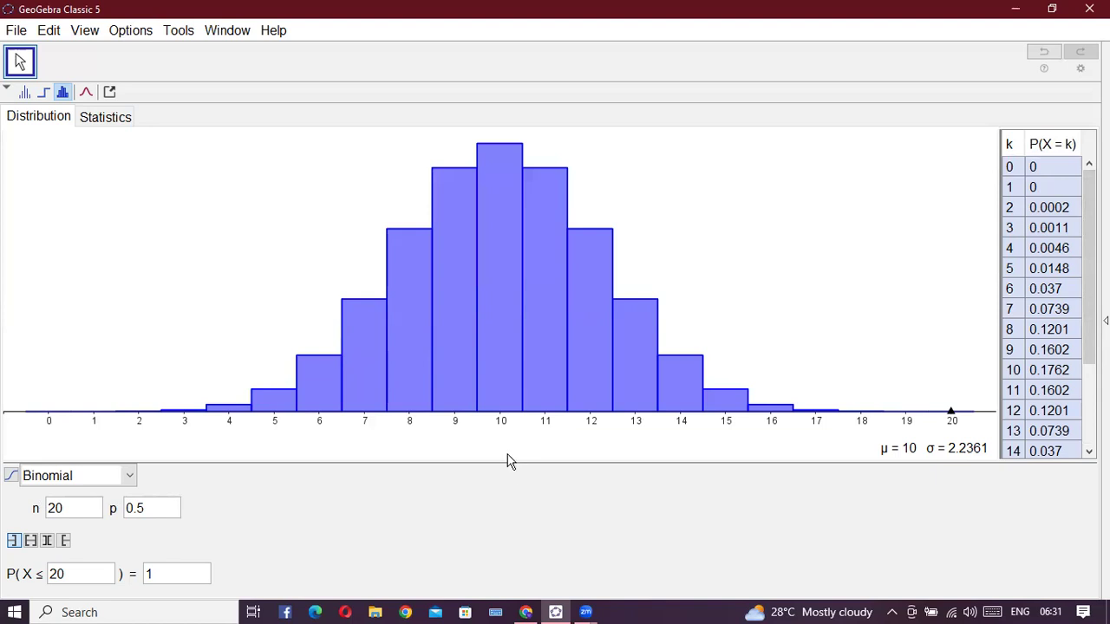
Step: Compute the left-sided binomial probability that X is at most 5
click(14, 544)
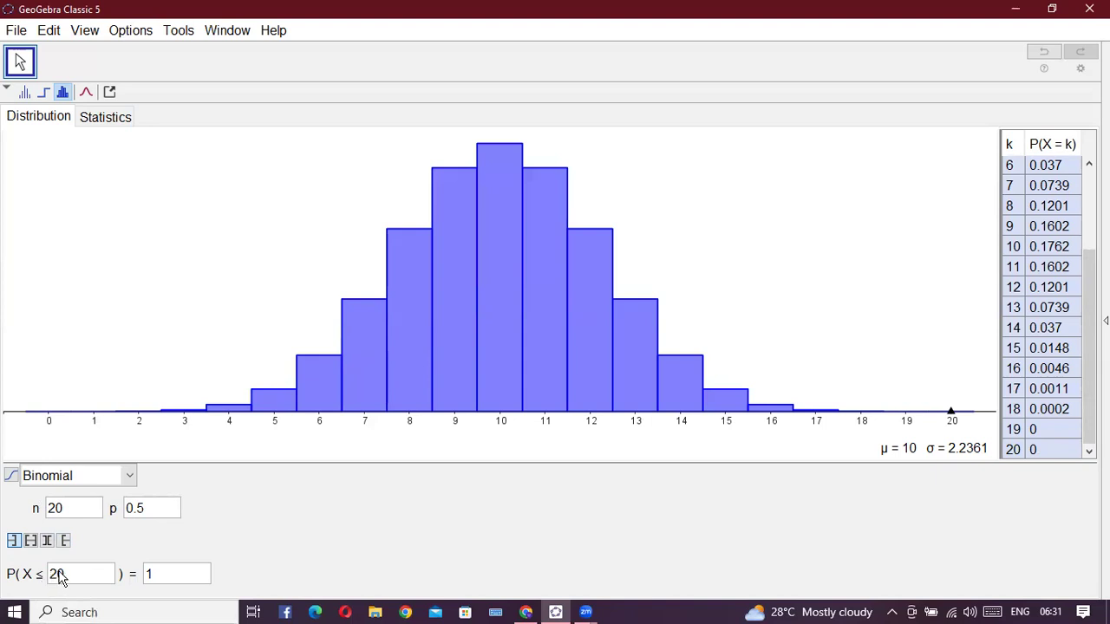
click(86, 576)
text(5)
key(Return)
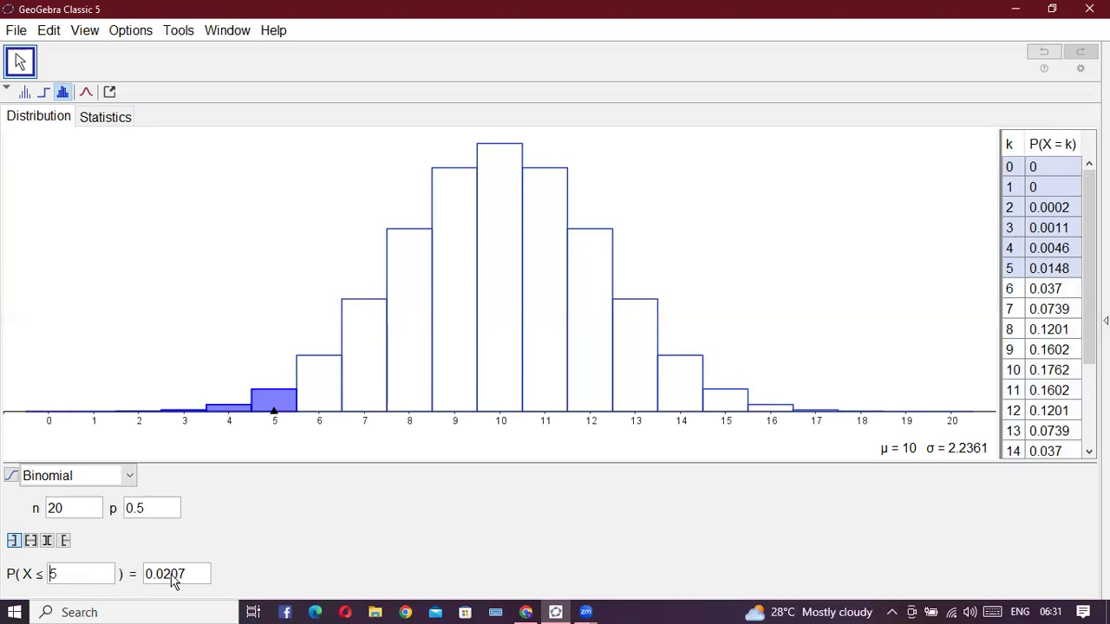
Step: View the interval and two-tailed probabilities of the binomial distribution, ending on the right-sided probability
click(30, 540)
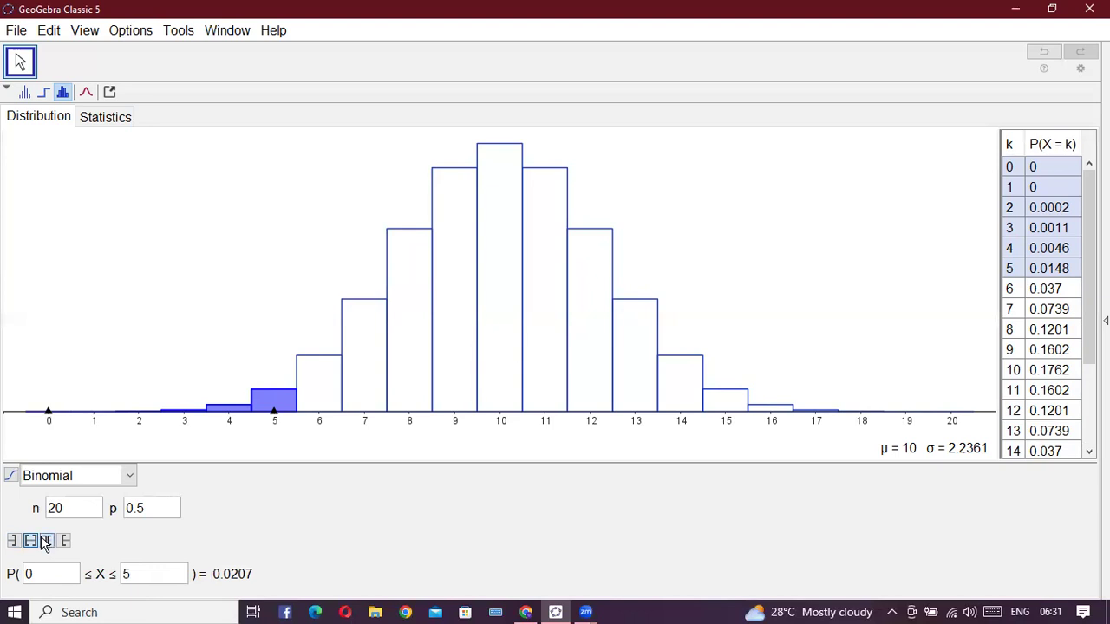
click(48, 540)
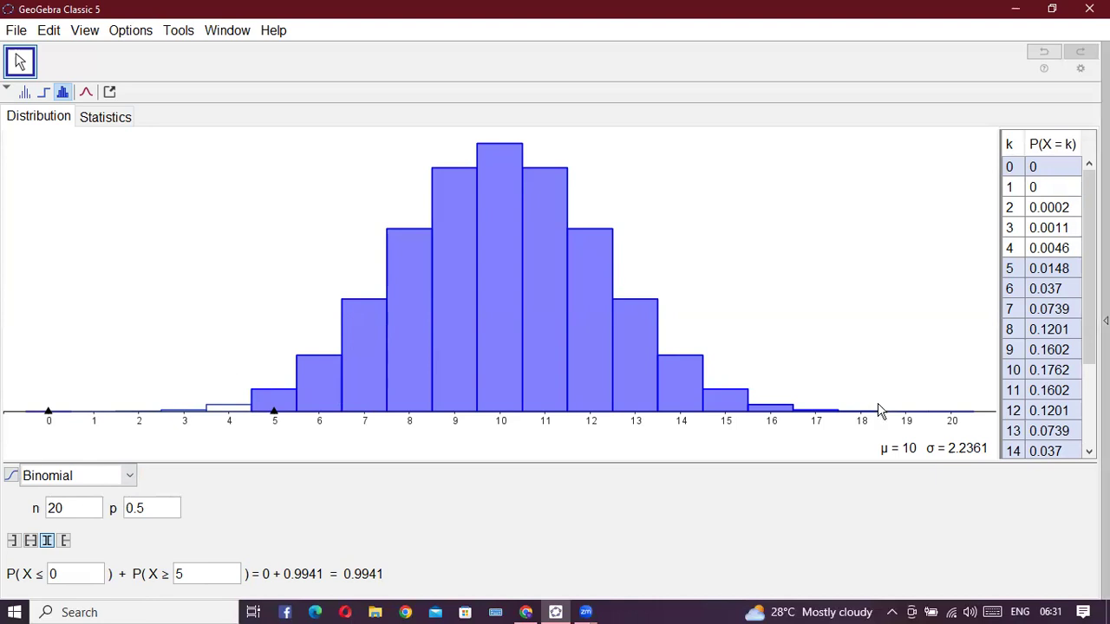
click(64, 540)
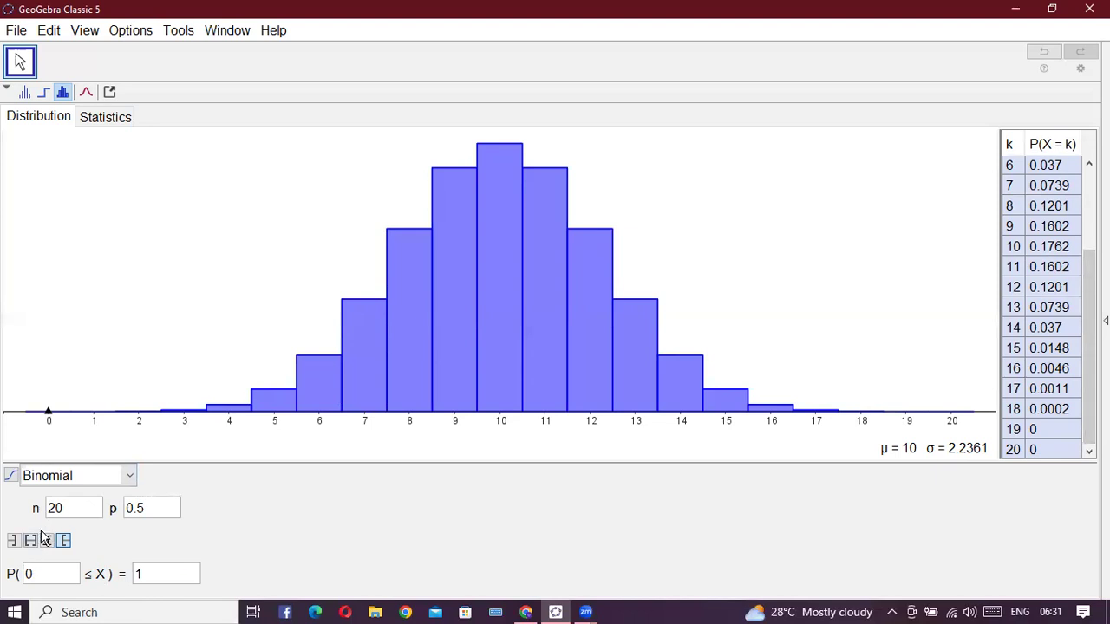
Step: Overlay the normal curve on the binomial histogram and set n to 1000
click(86, 93)
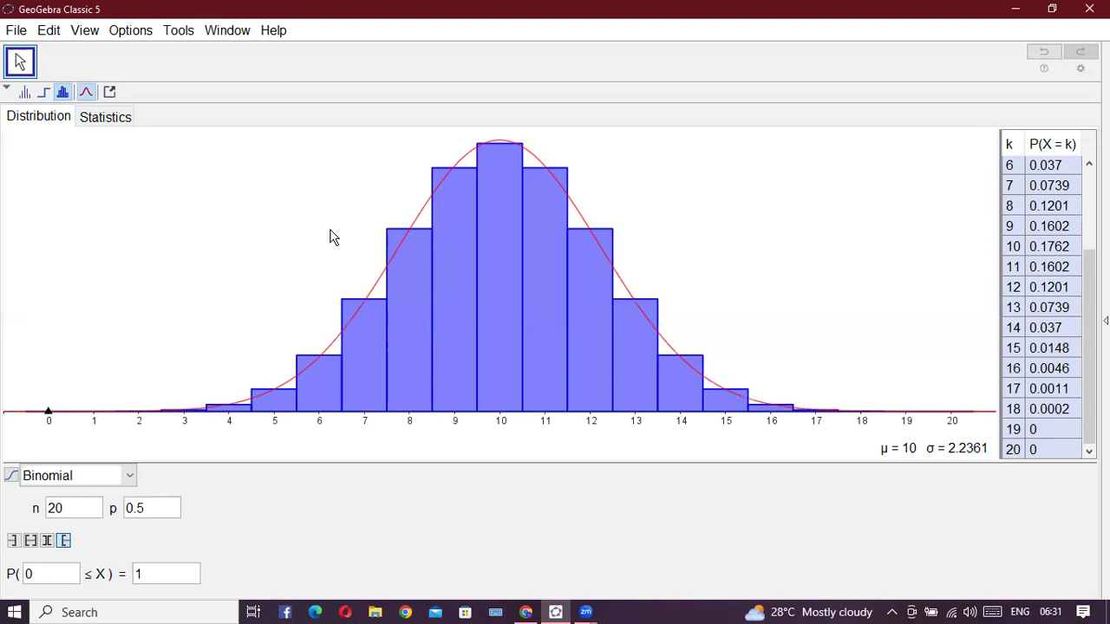
click(94, 482)
click(94, 485)
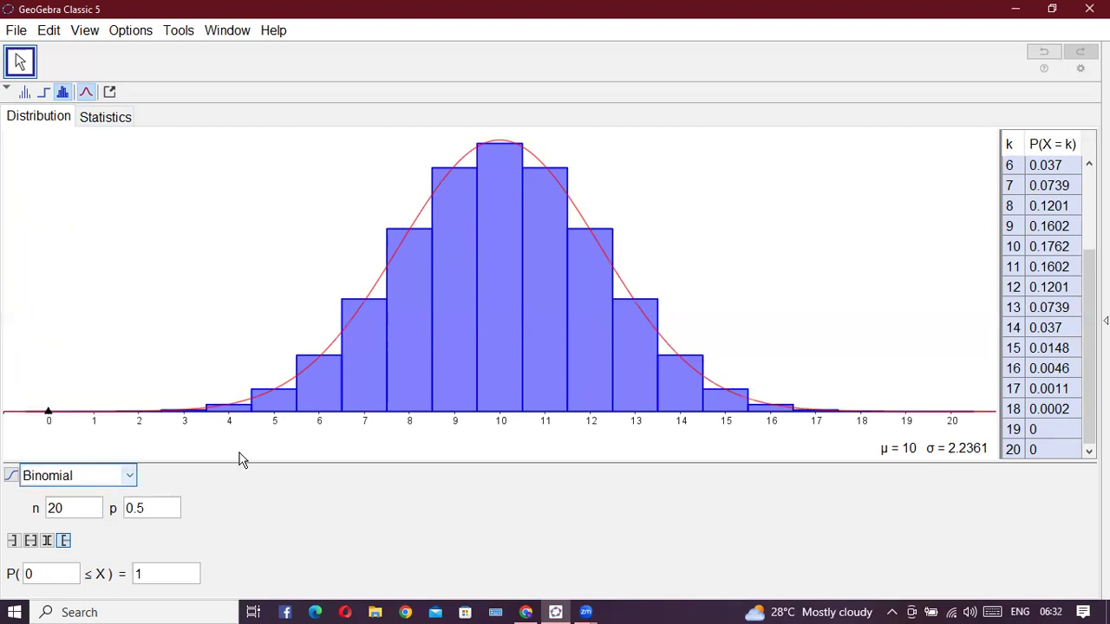
click(73, 511)
text(1)
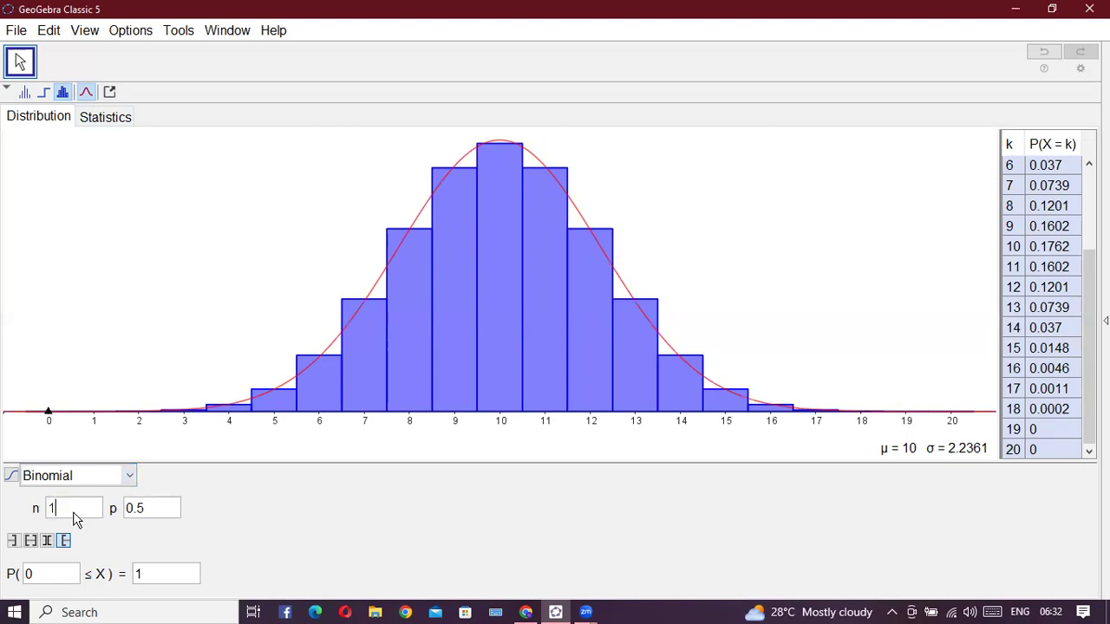
text(000)
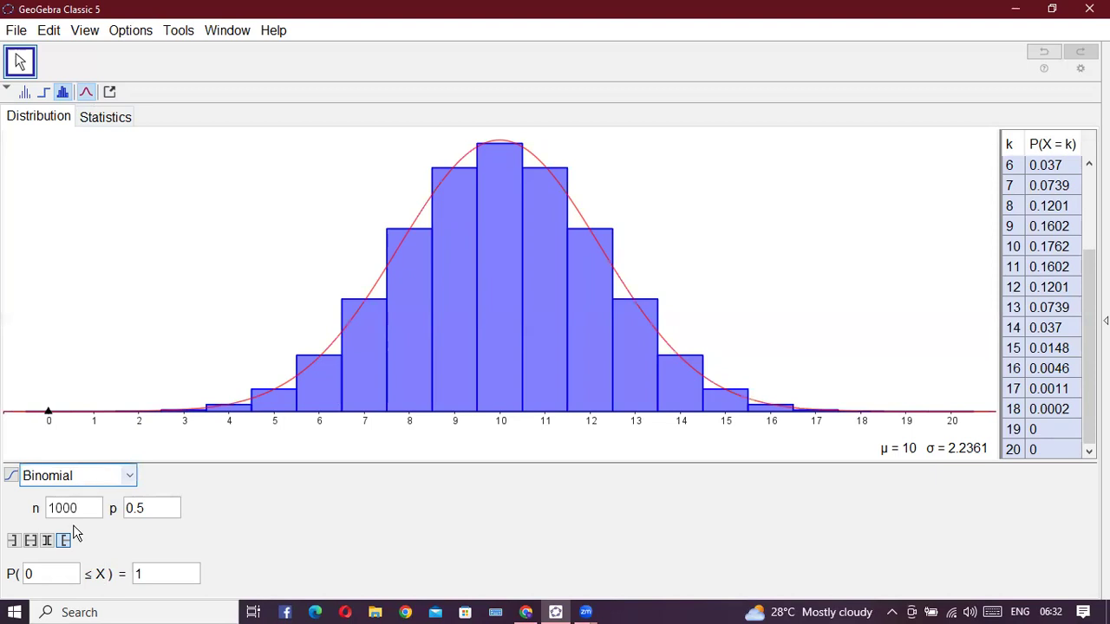
click(493, 249)
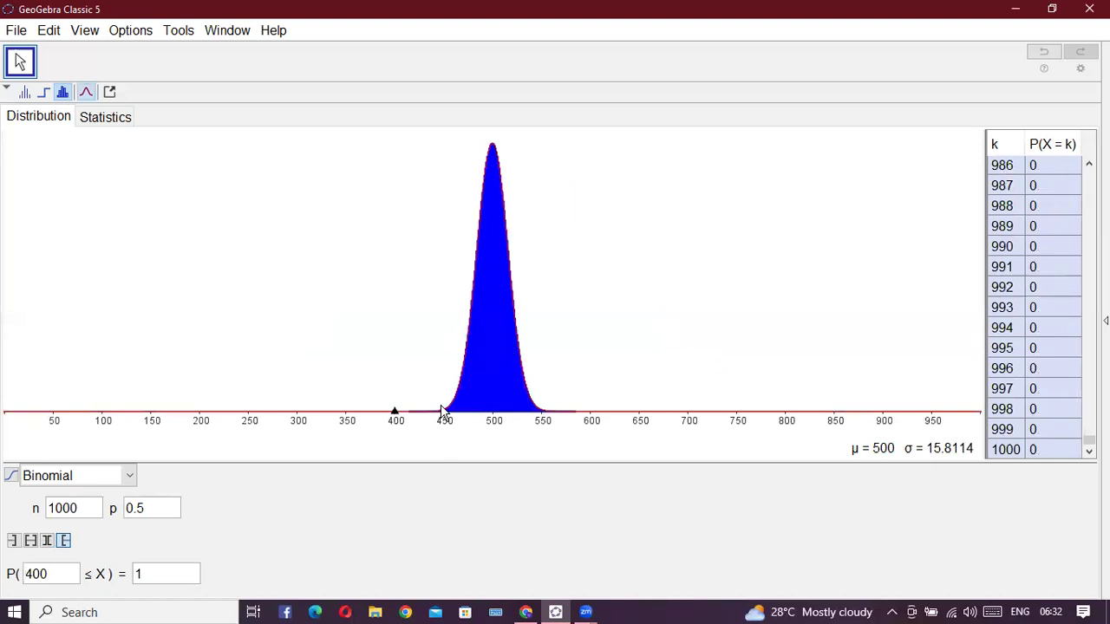
Step: Set n back to 20 and remove the normal curve overlay from the histogram
double_click(86, 503)
text(20)
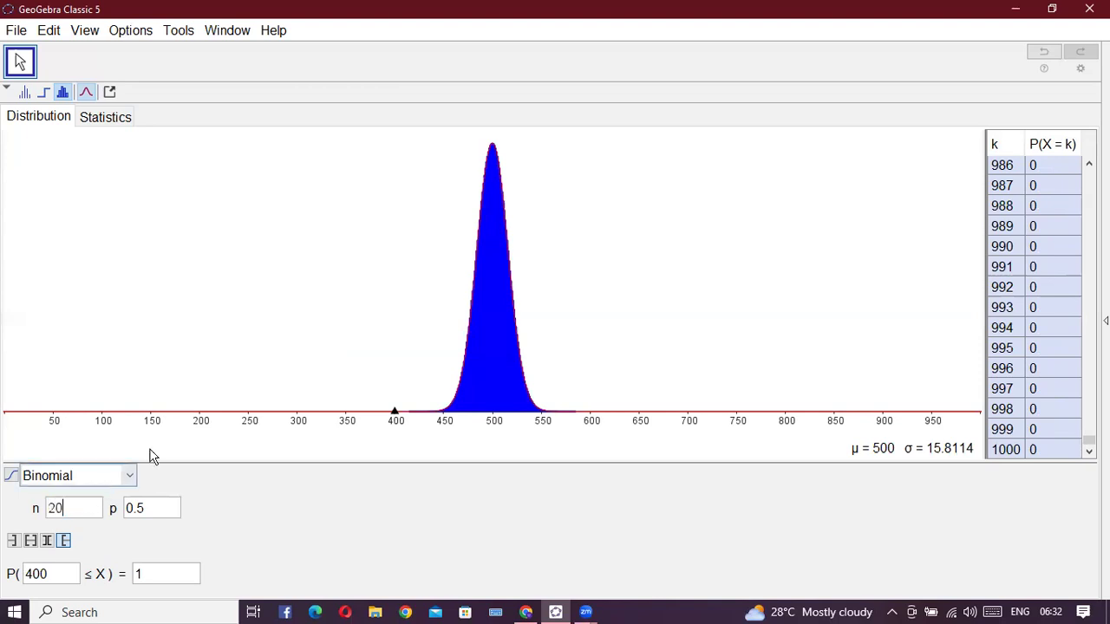
key(Return)
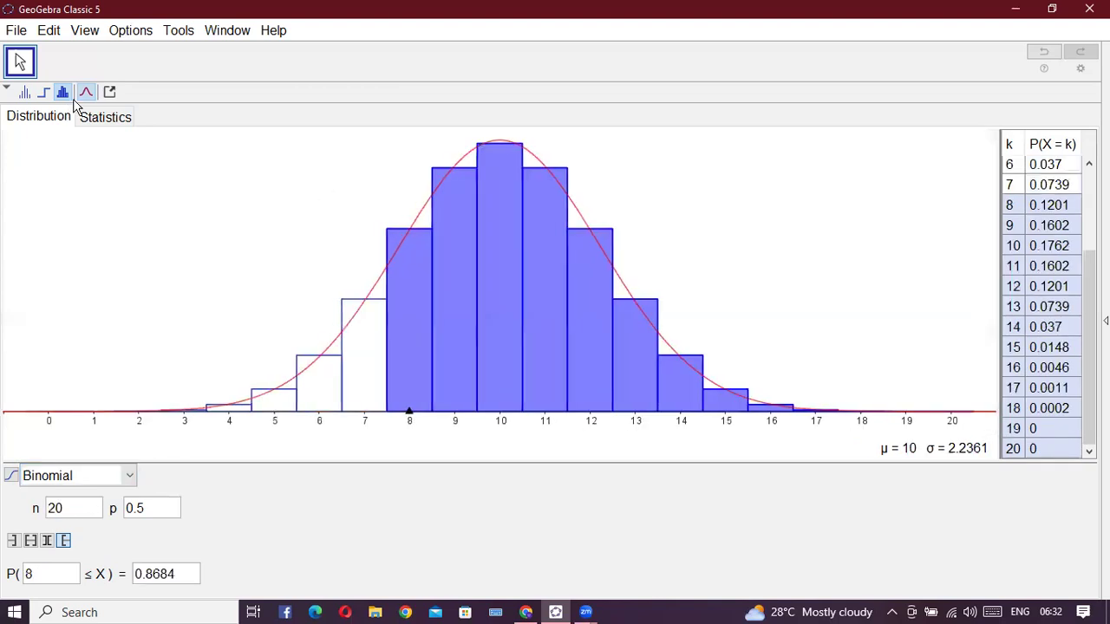
click(84, 94)
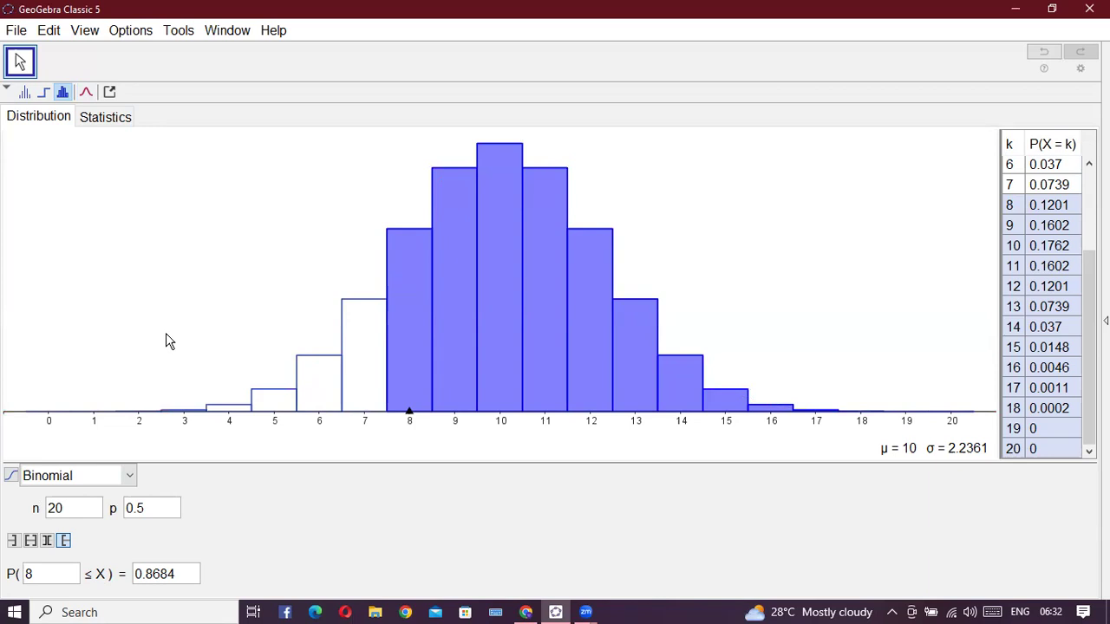
Step: Set the binomial distribution's success probability p to 0.7 and its number of trials n to 10
click(167, 513)
text(0.7)
key(Return)
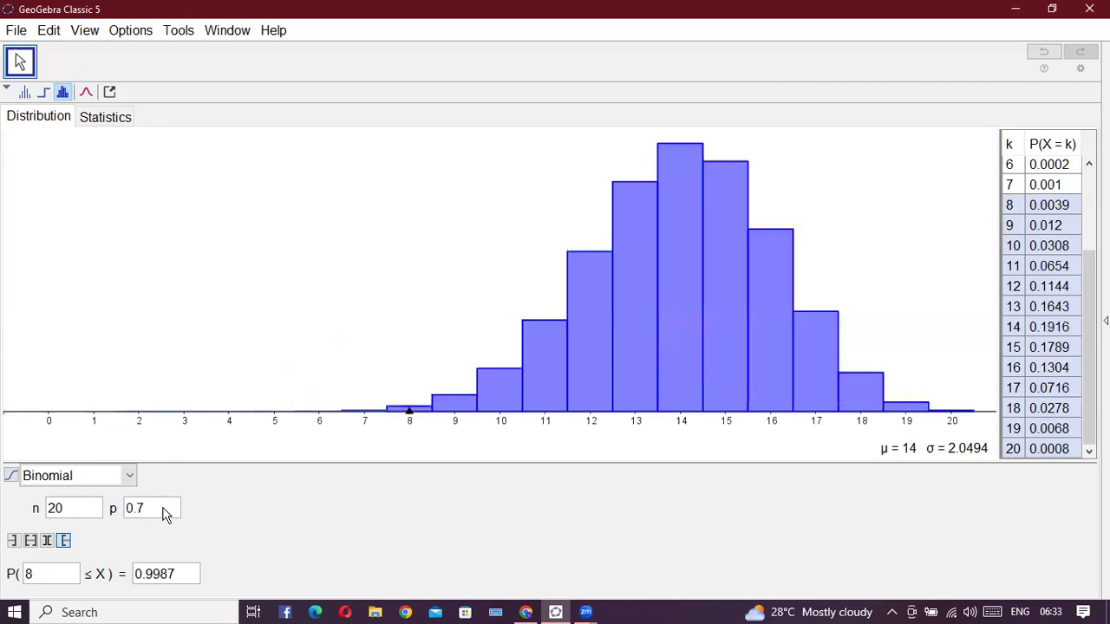
double_click(87, 512)
text(10)
key(Return)
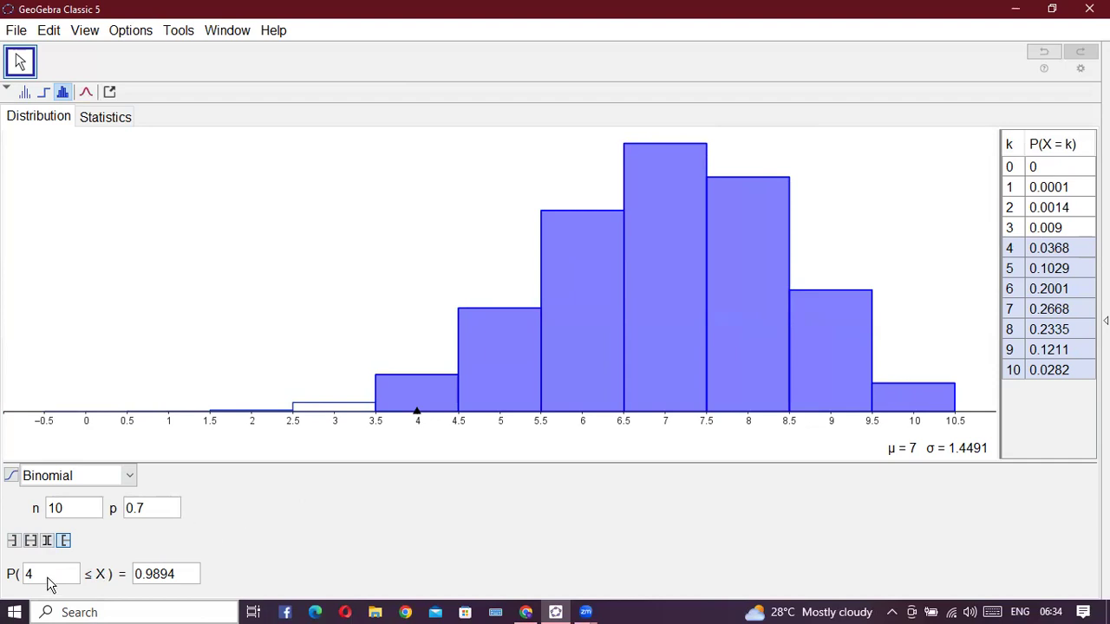
Step: Compute the left-sided binomial probability that X is at most 4
click(14, 541)
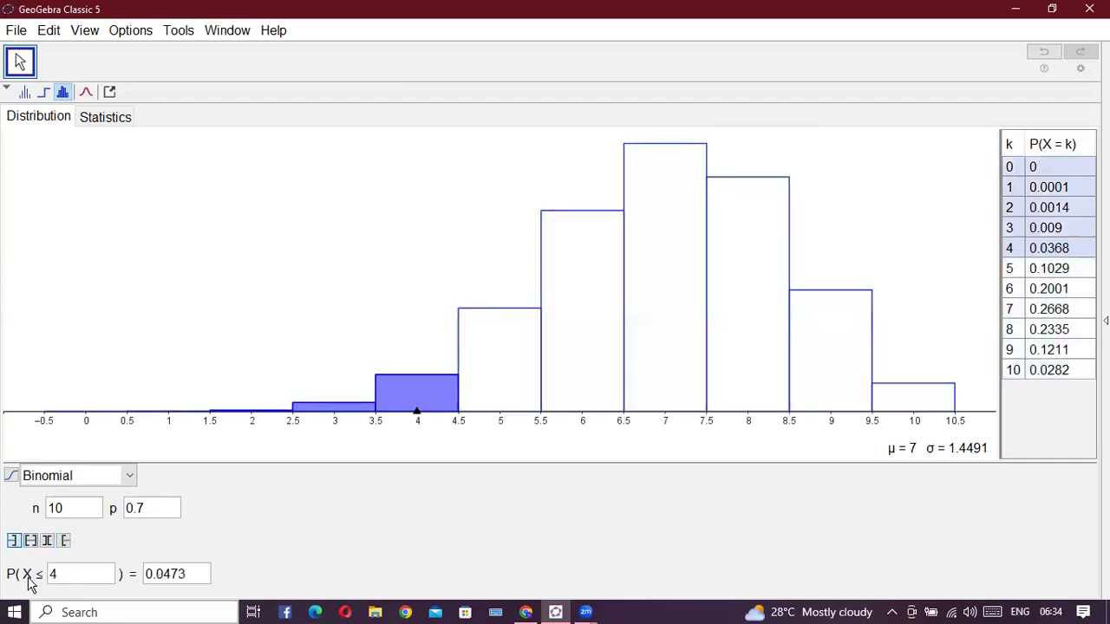
click(99, 581)
key(Left)
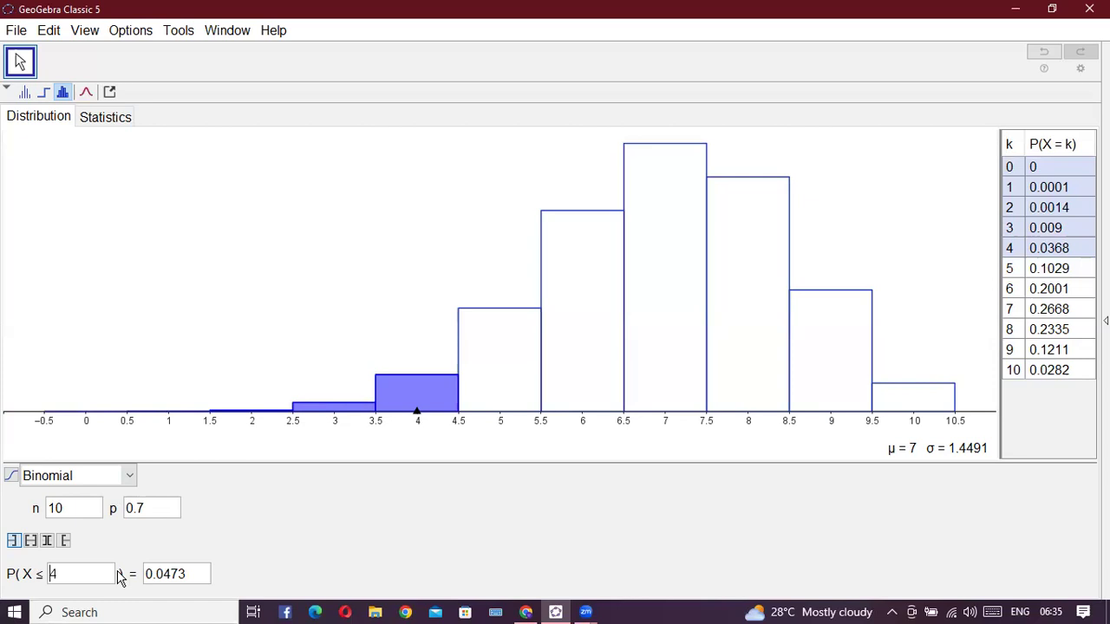
Step: Switch the distribution back to Normal
click(91, 476)
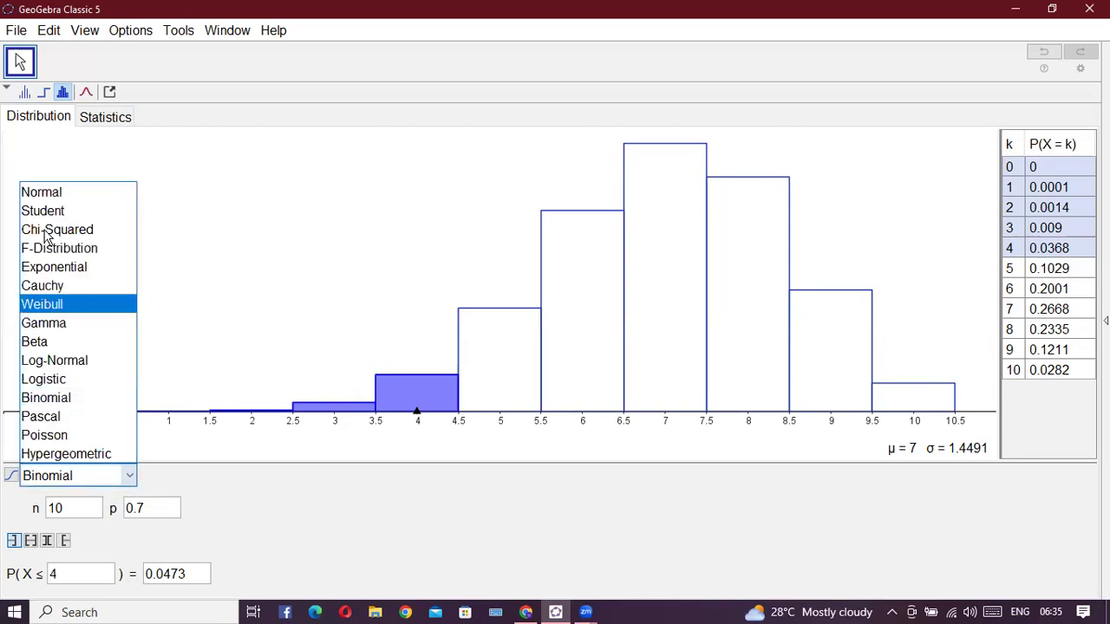
click(98, 192)
Step: Copy the normal distribution plot to the Graphics view and show that view beside the Probability Calculator
right_click(106, 205)
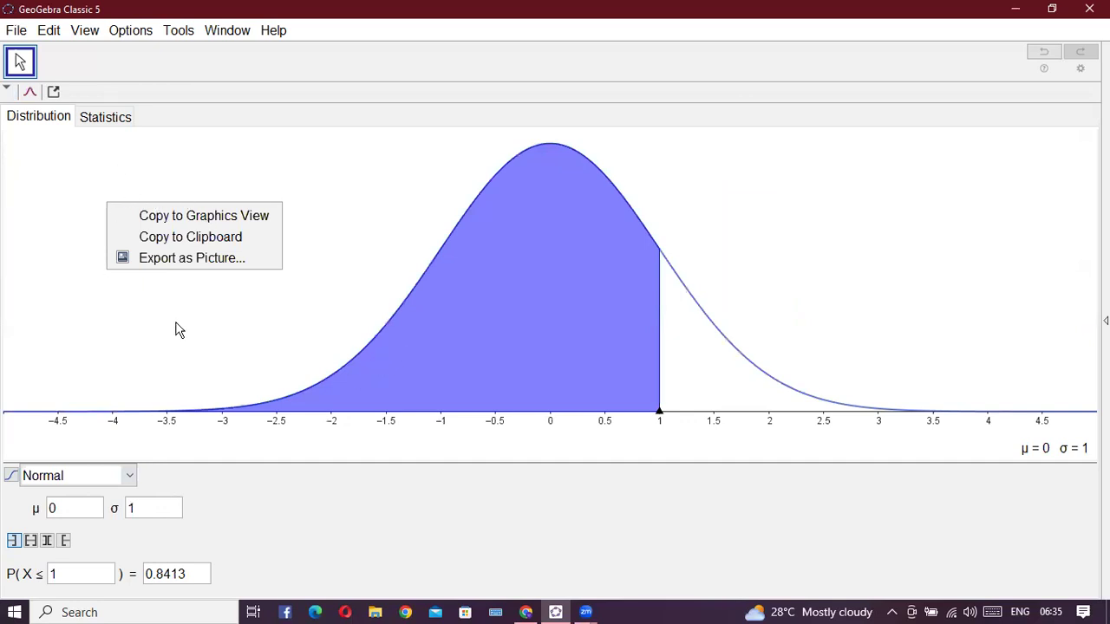
right_click(144, 287)
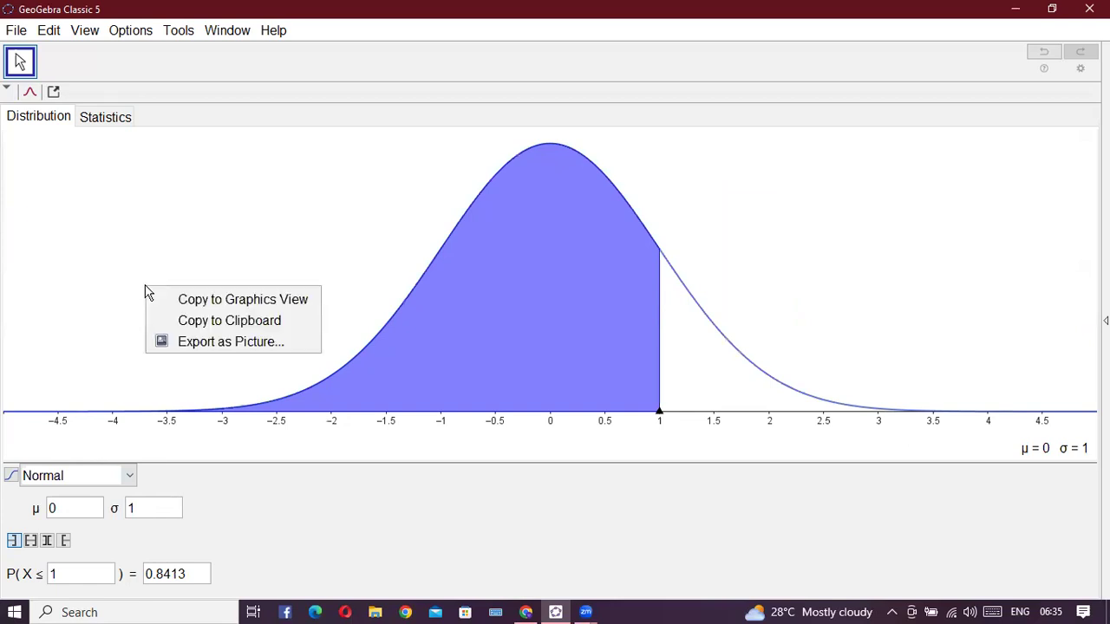
right_click(151, 221)
right_click(124, 232)
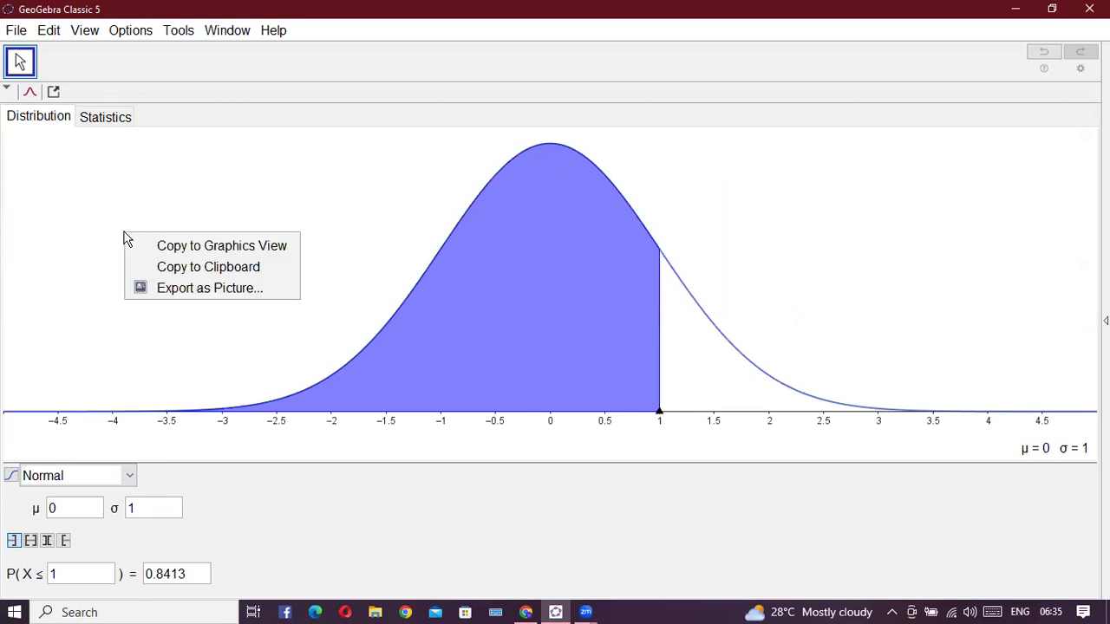
right_click(180, 184)
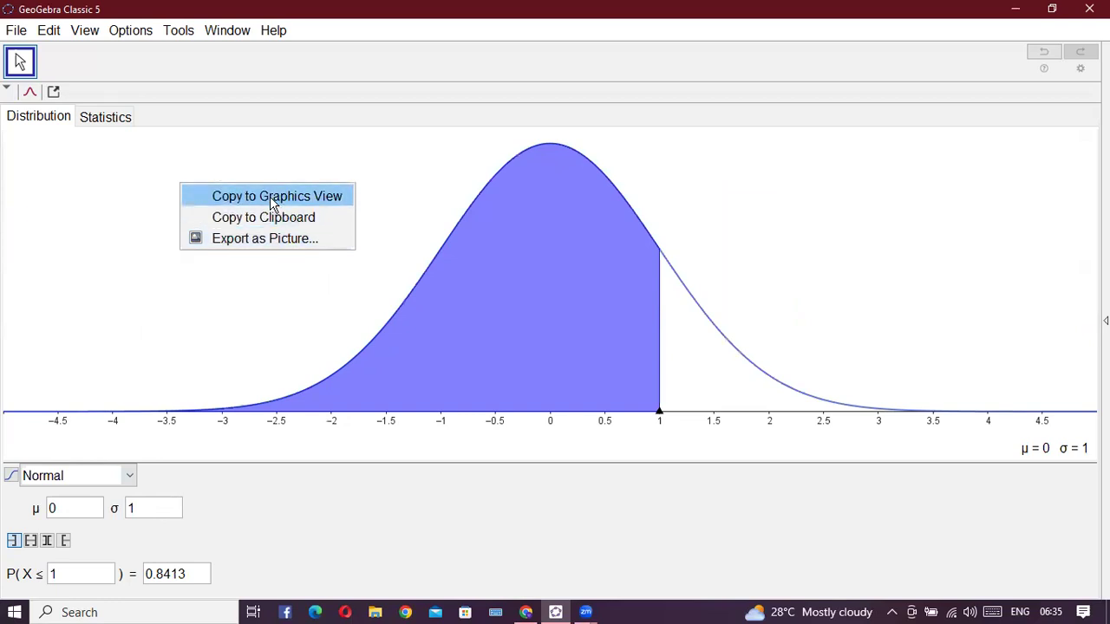
click(272, 198)
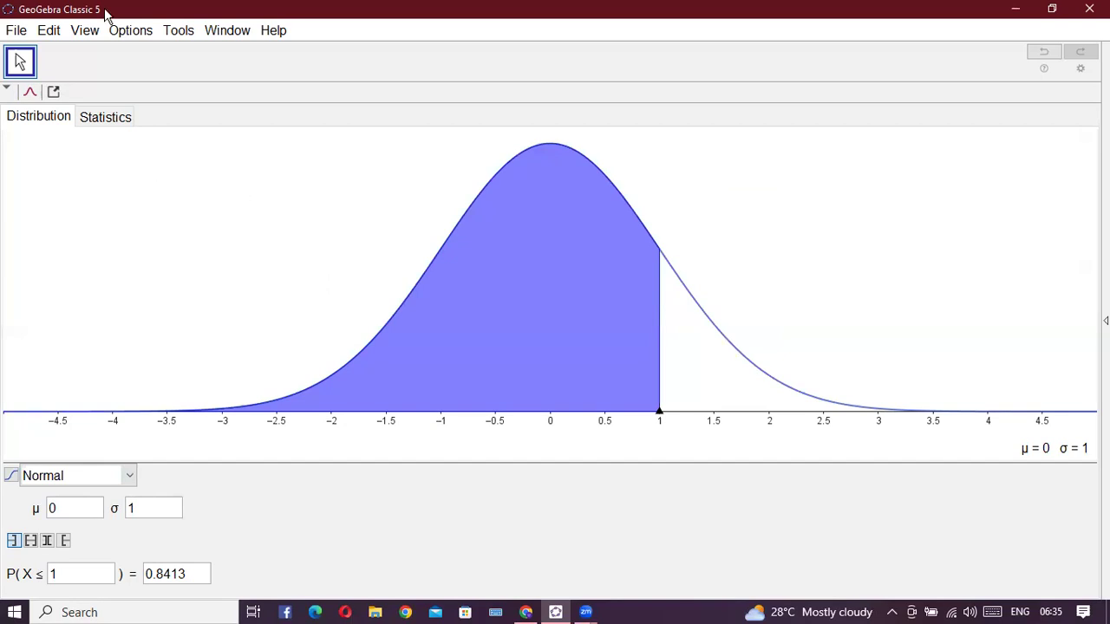
click(87, 31)
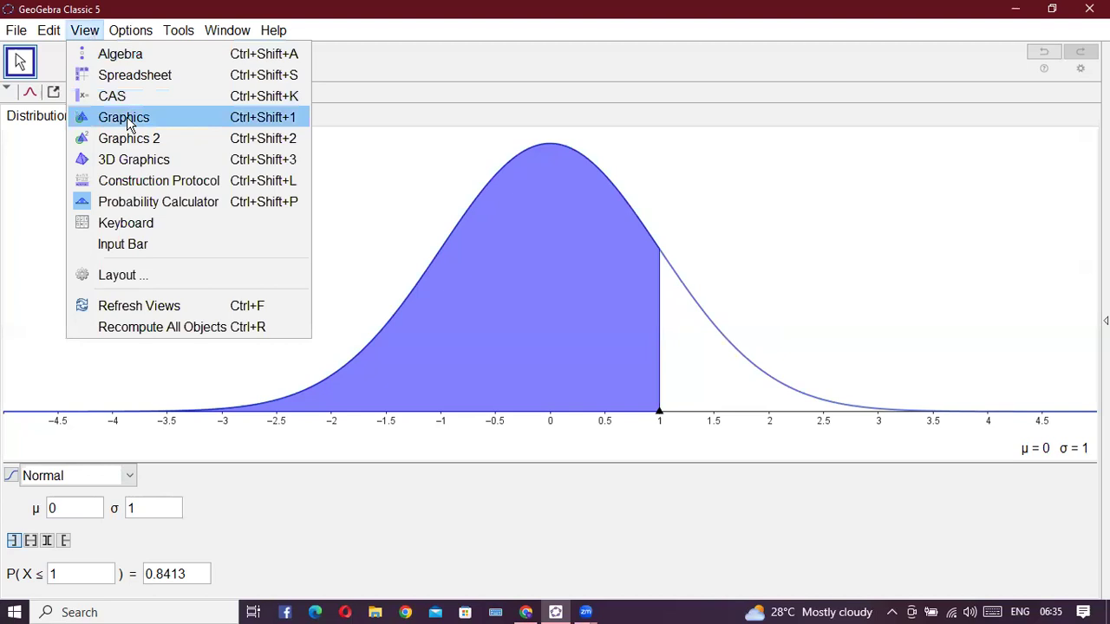
click(127, 116)
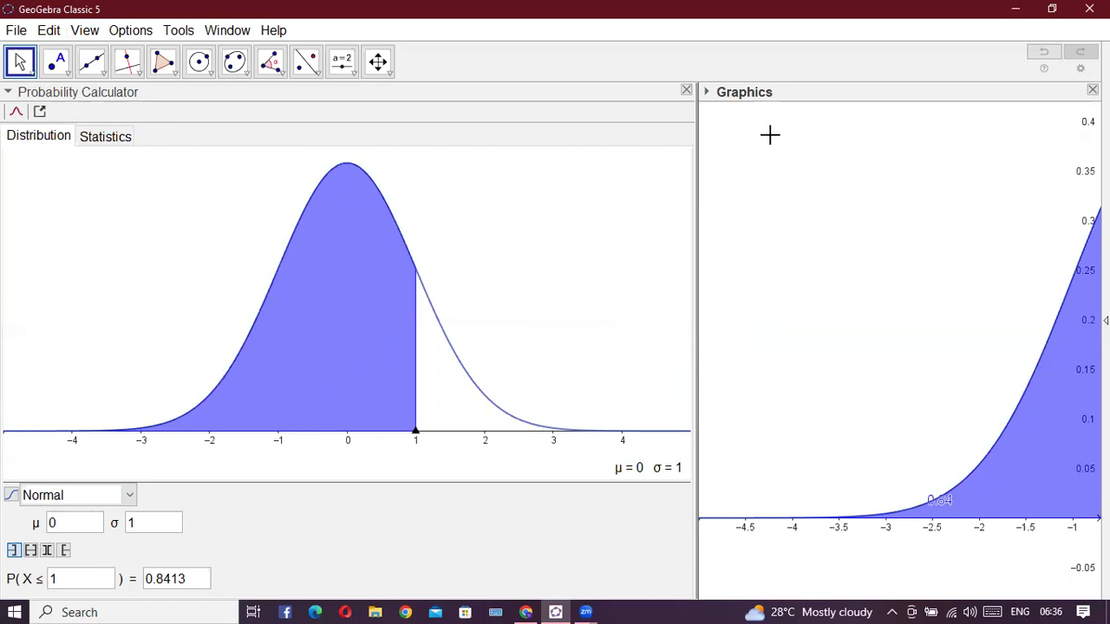
Step: Close the Probability Calculator and show the grid behind the copied plot in the Graphics view
click(686, 91)
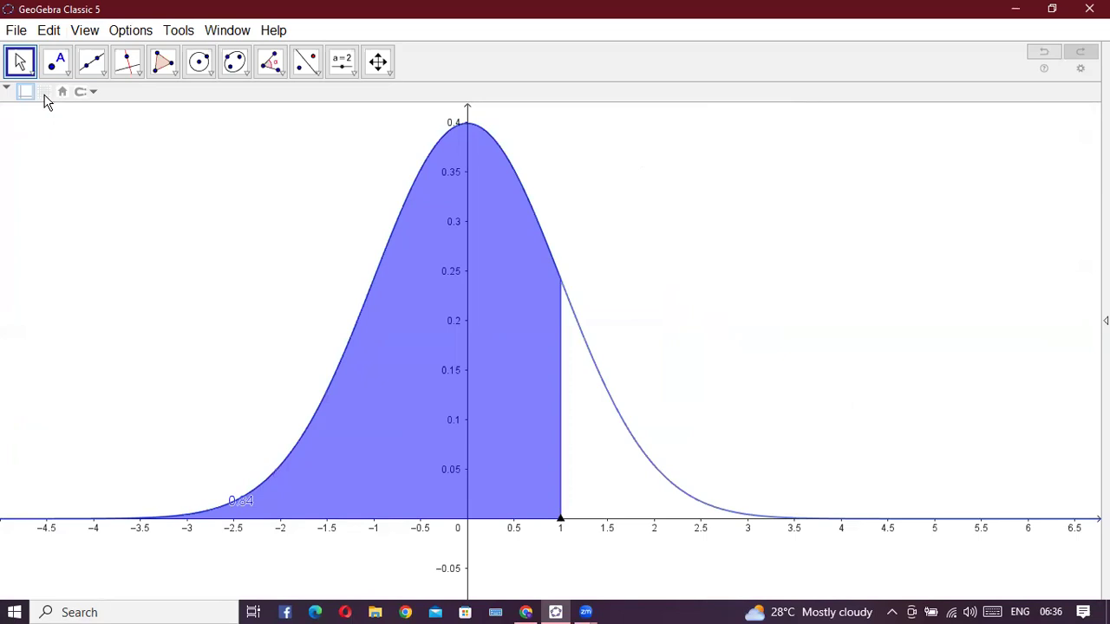
click(44, 91)
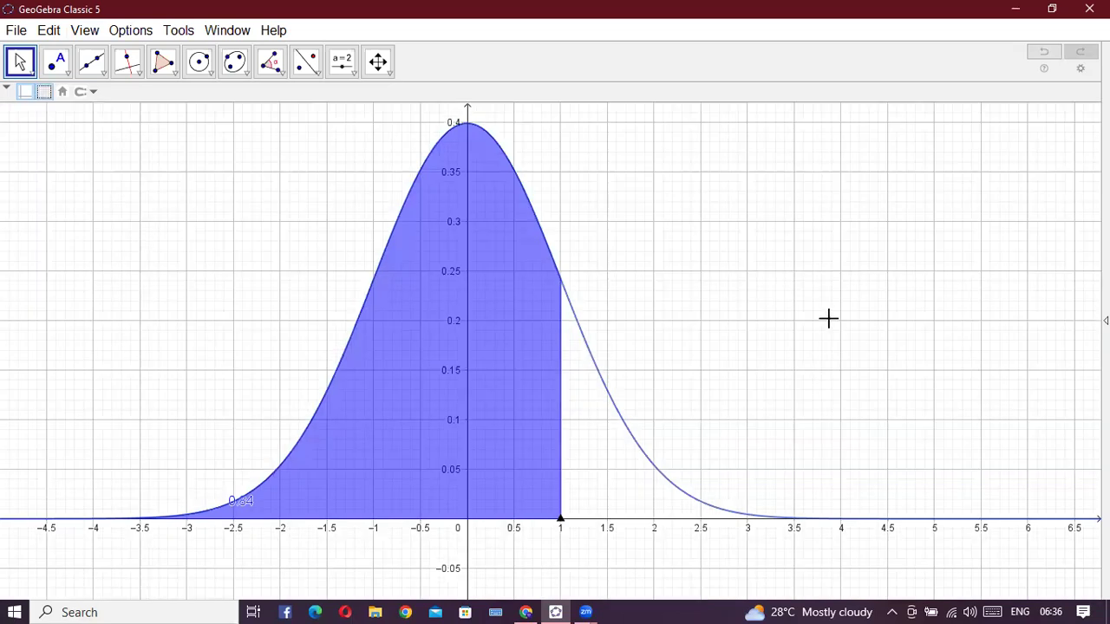
Step: Show the Algebra view and sort its objects by Object Type
click(97, 35)
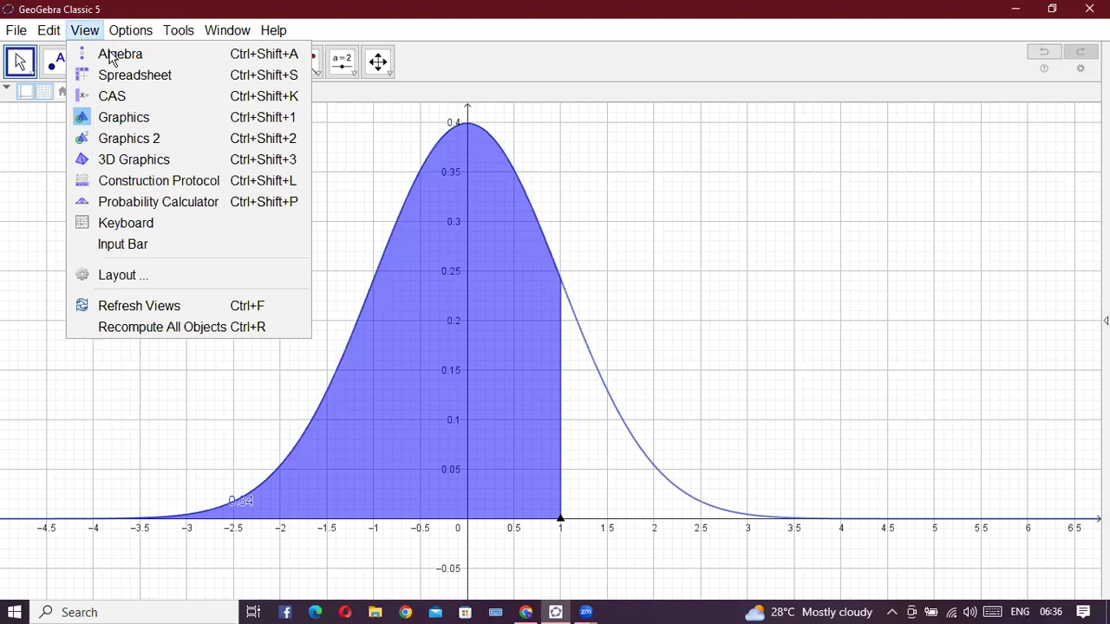
click(113, 54)
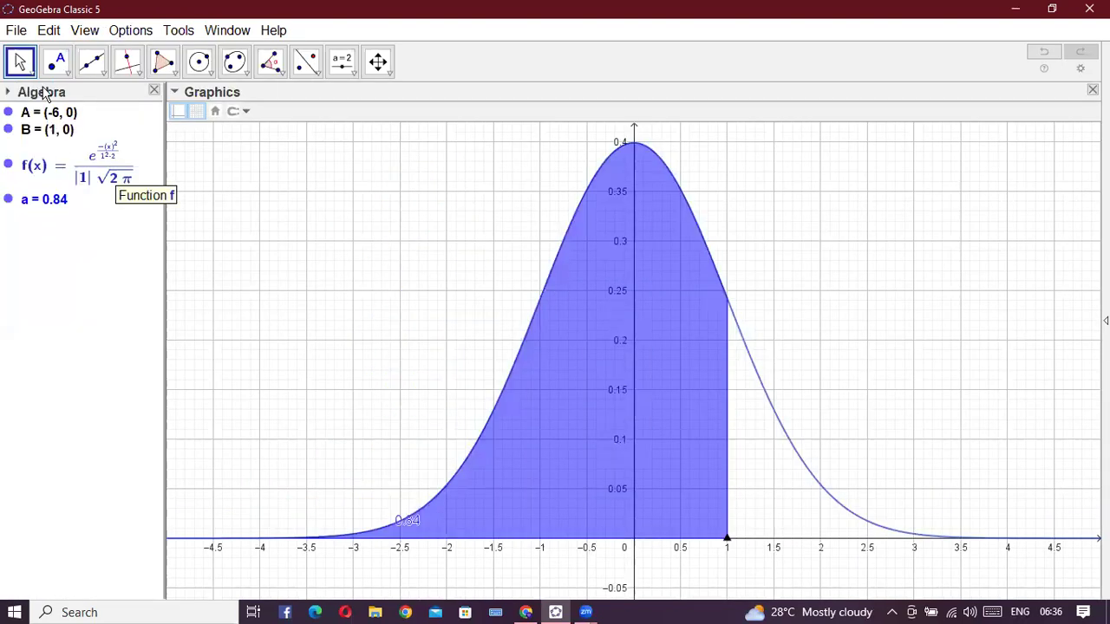
click(9, 93)
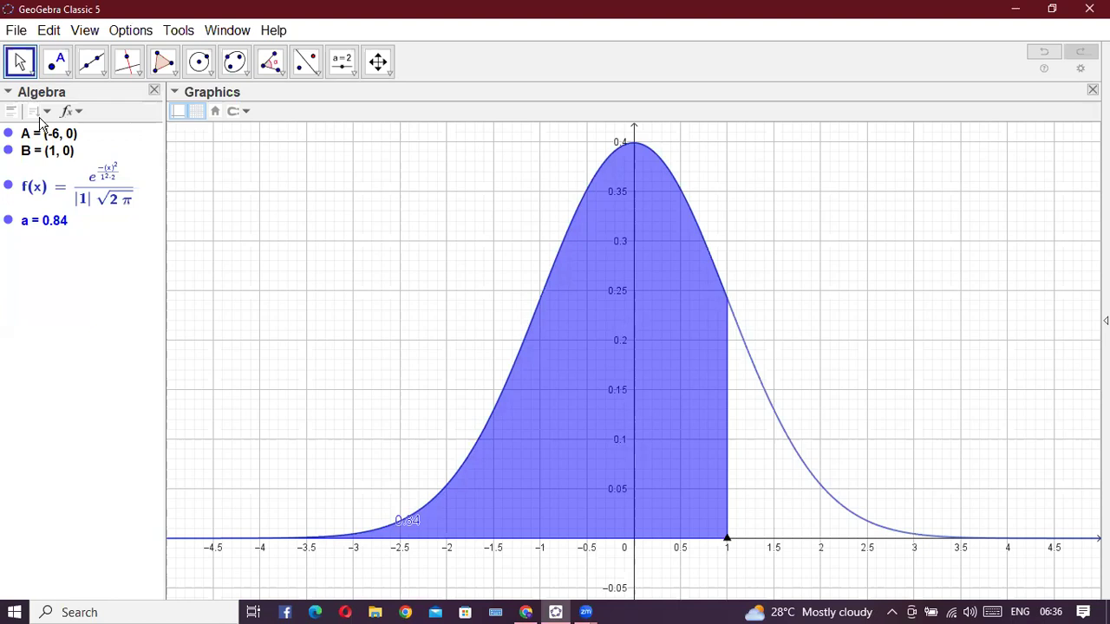
click(40, 111)
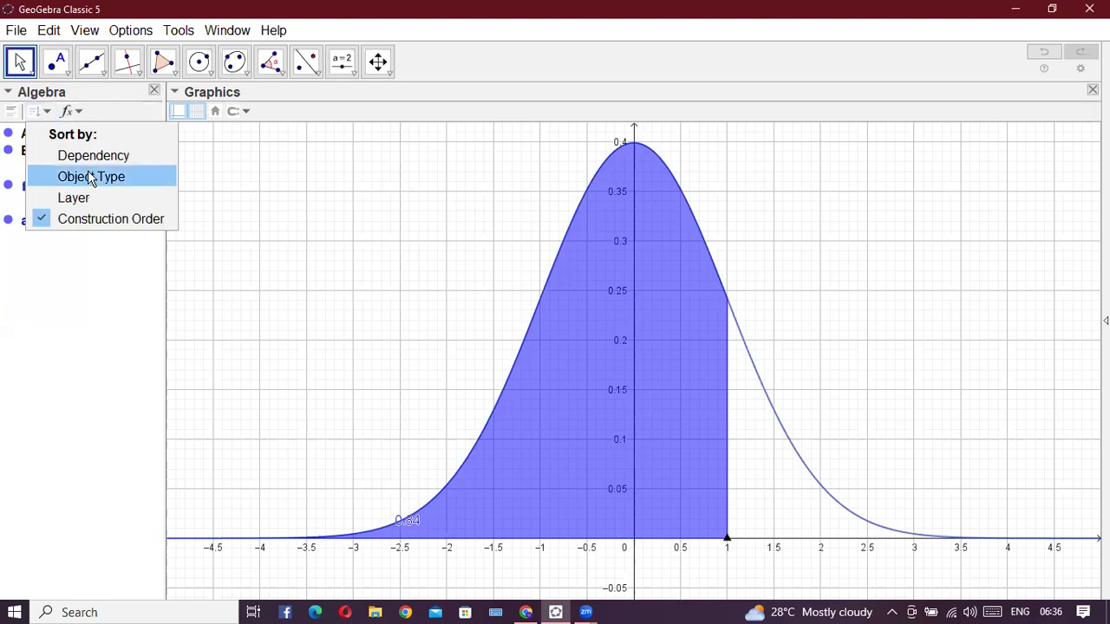
click(91, 177)
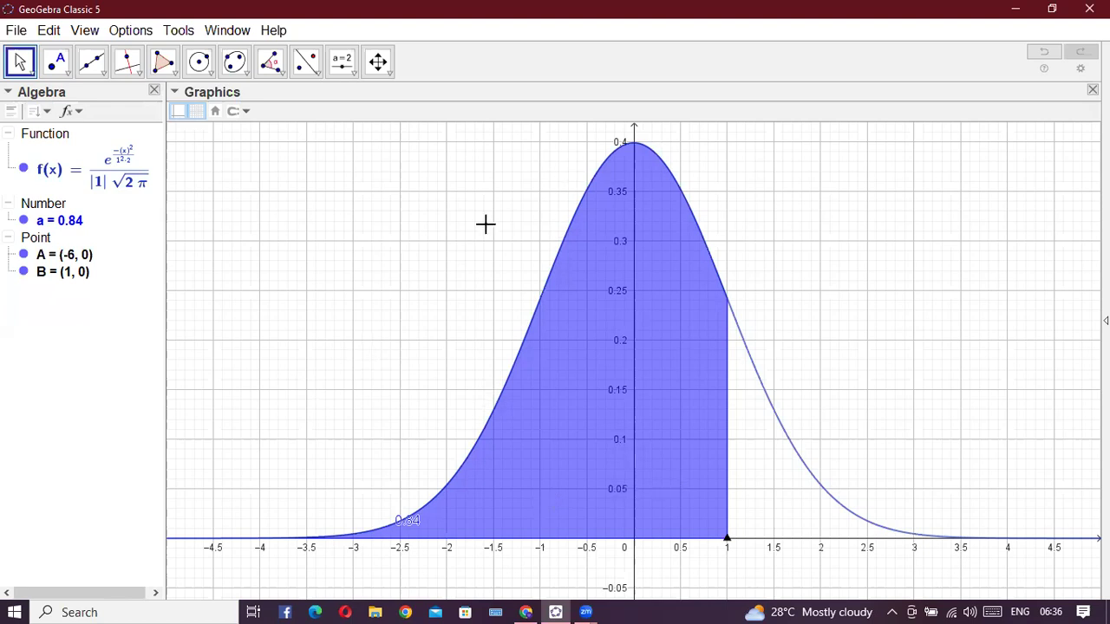
click(115, 178)
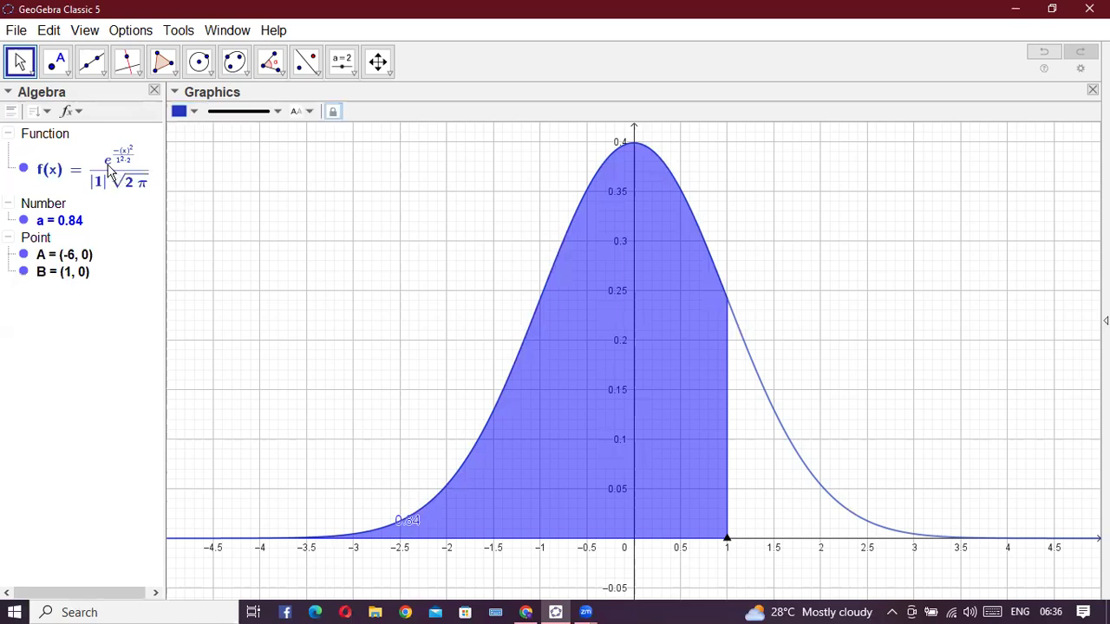
click(113, 177)
click(97, 302)
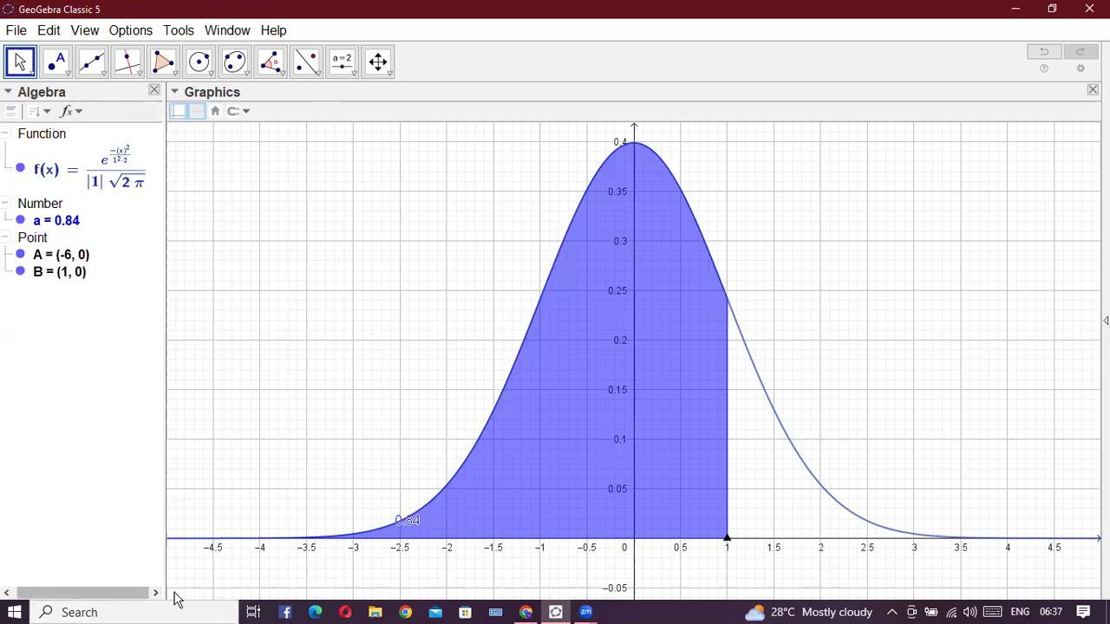
Step: Show the Input Bar and define the number μ=1
click(76, 31)
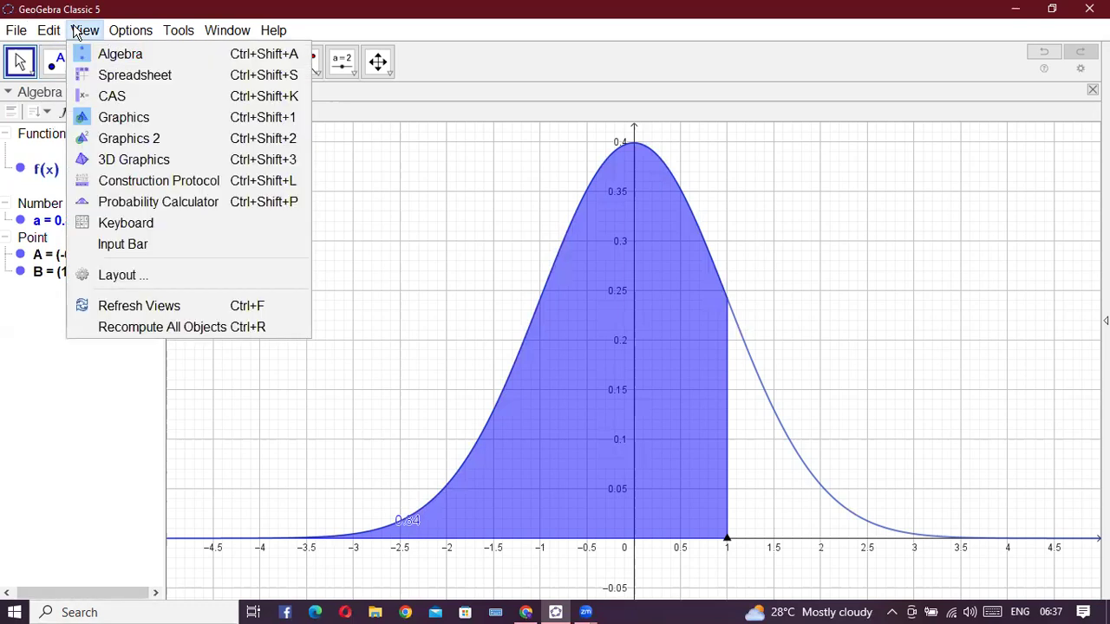
click(128, 246)
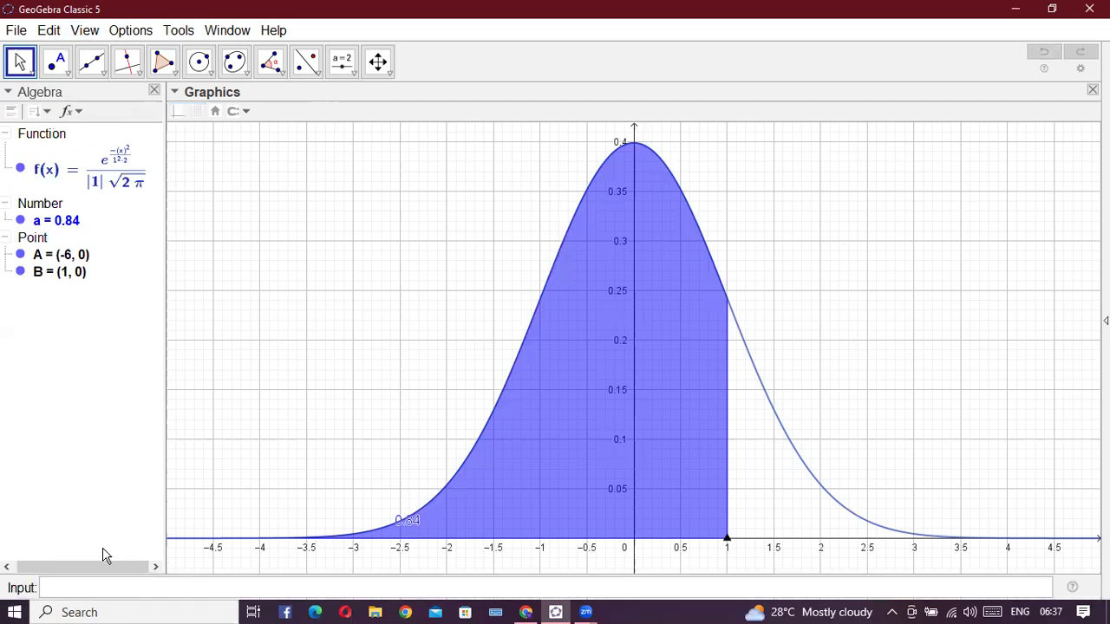
click(78, 587)
text(μ=1)
key(Return)
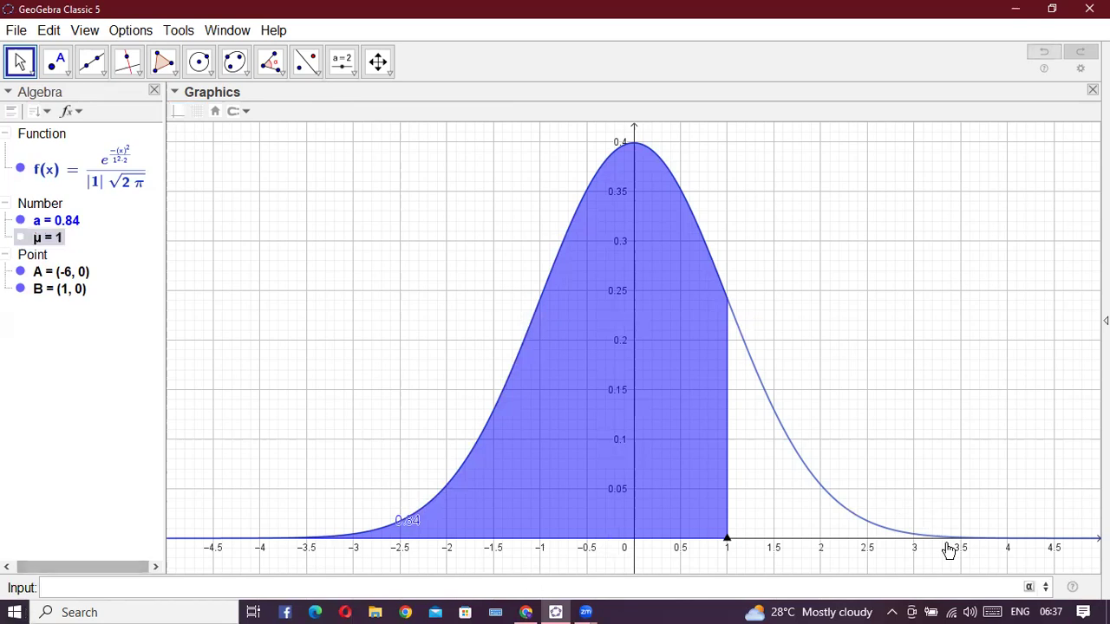
Step: Define a second number σ=1, using the Greek symbol σ
click(1029, 589)
click(916, 482)
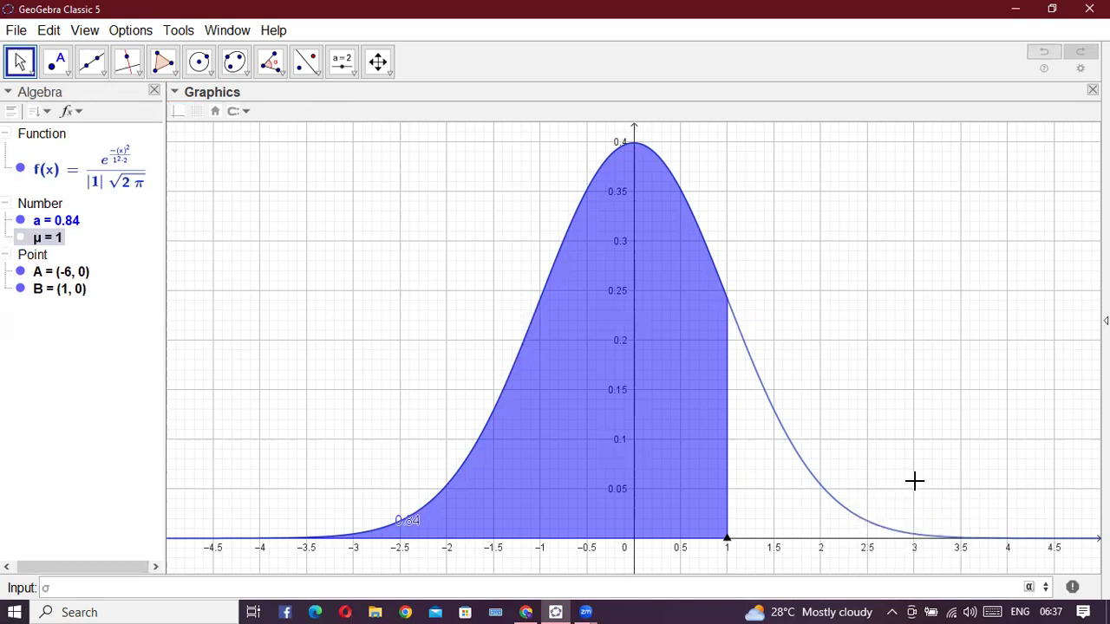
text(=1)
key(Return)
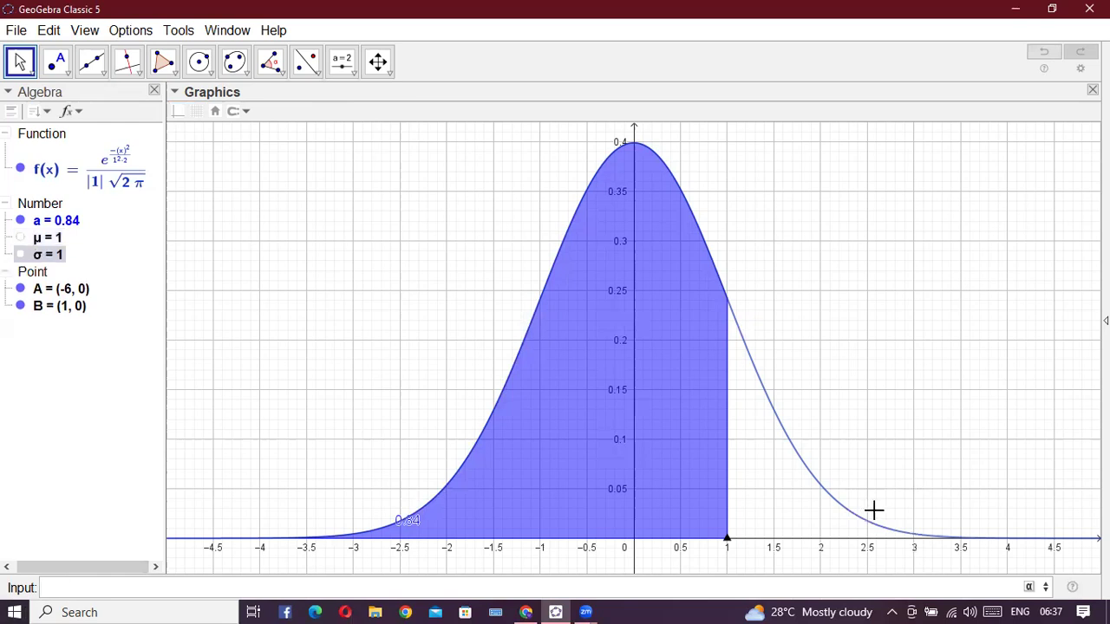
Step: Open the definition of f(x) for editing and replace the 1 inside abs() in the denominator with σ
click(118, 175)
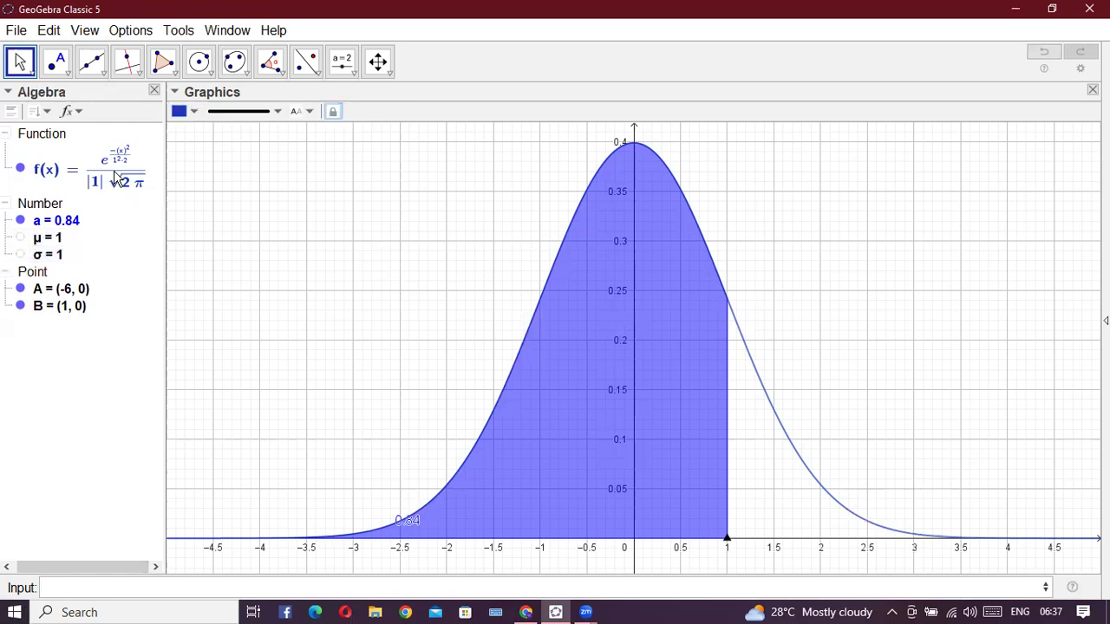
click(118, 175)
click(61, 153)
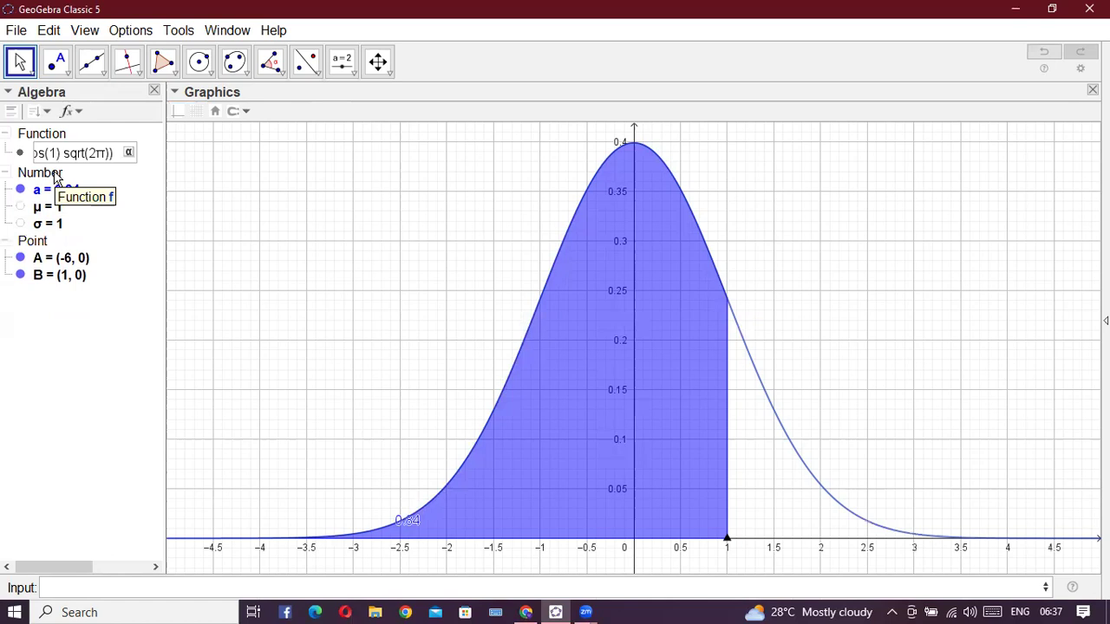
key(BackSpace)
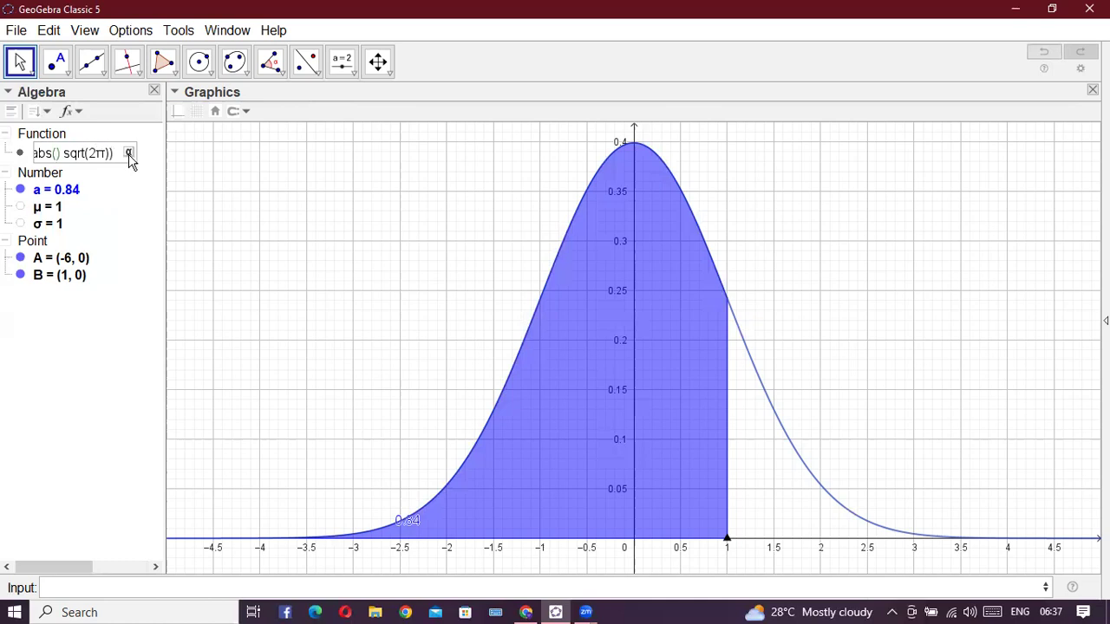
click(128, 154)
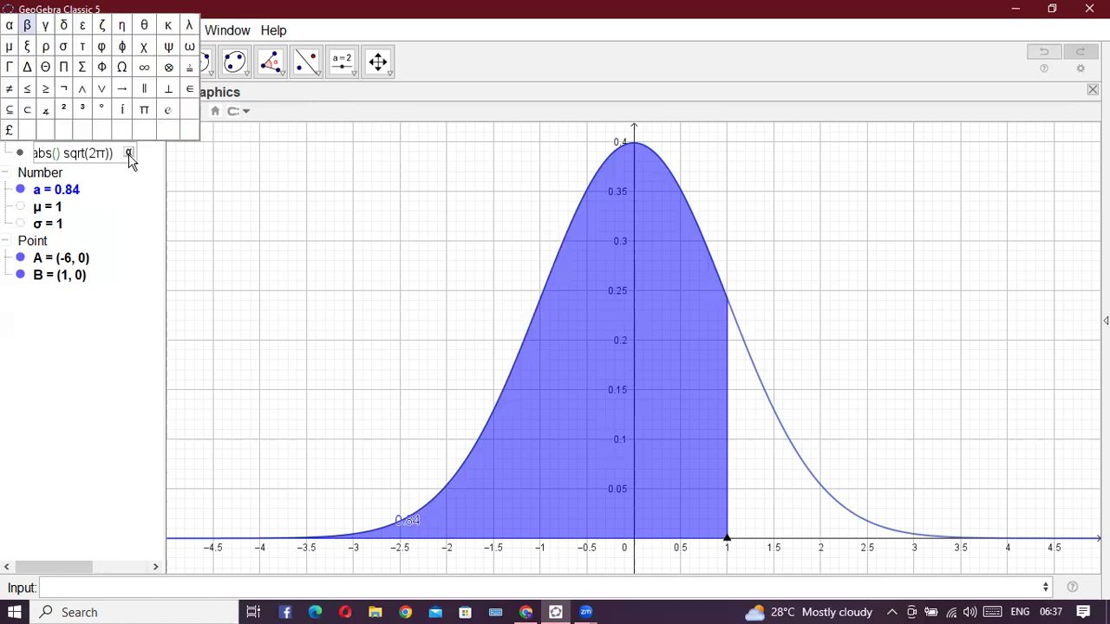
click(64, 45)
Step: Change (x)² in the exponent of f(x) to (x-μ)² and apply the new definition
key(Left)
key(Left)
key(Left)
key(Left)
key(Left)
key(Left)
key(Left)
key(Left)
key(Left)
key(Left)
key(Left)
key(Left)
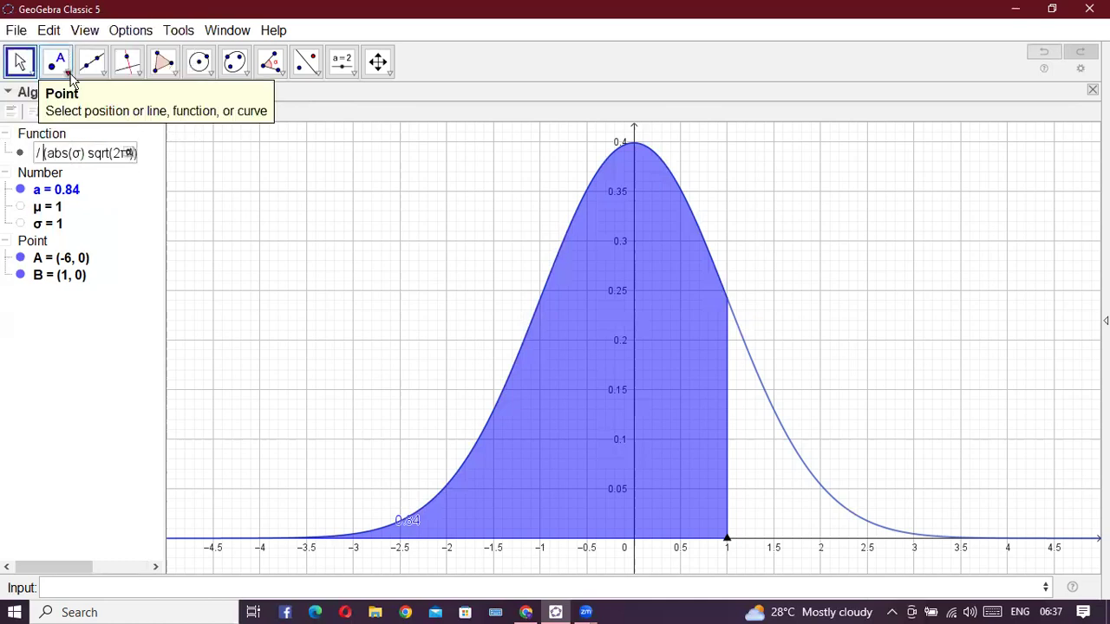
key(Left)
key(Left)
key(Left)
key(Left)
key(Left)
key(Left)
key(Left)
key(Left)
key(Left)
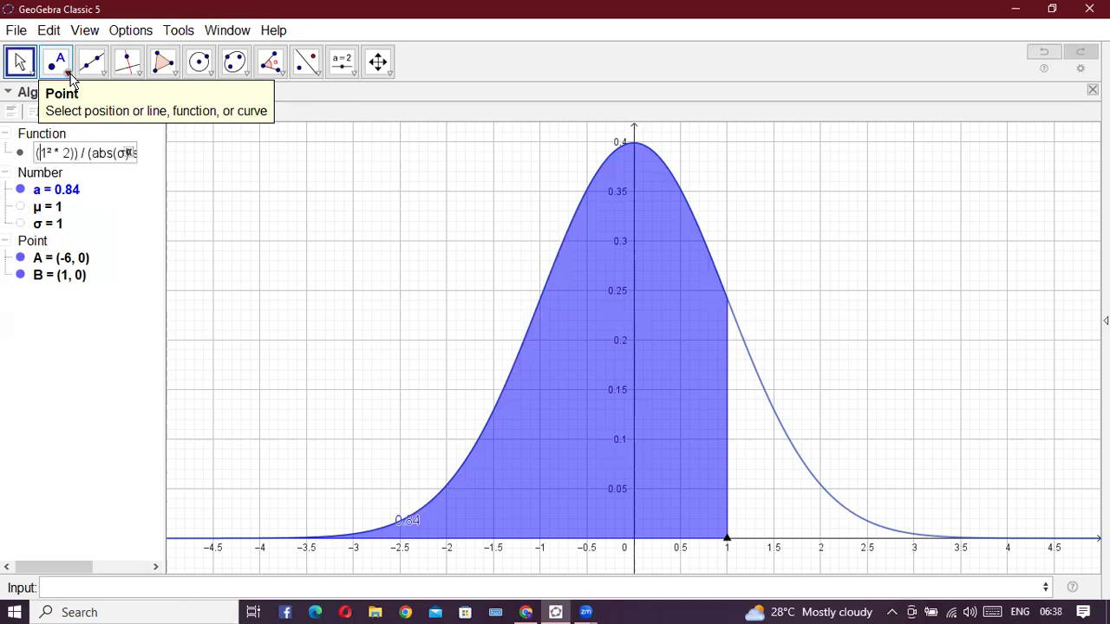
key(Left)
key(Left)
key(Left)
key(Left)
key(Left)
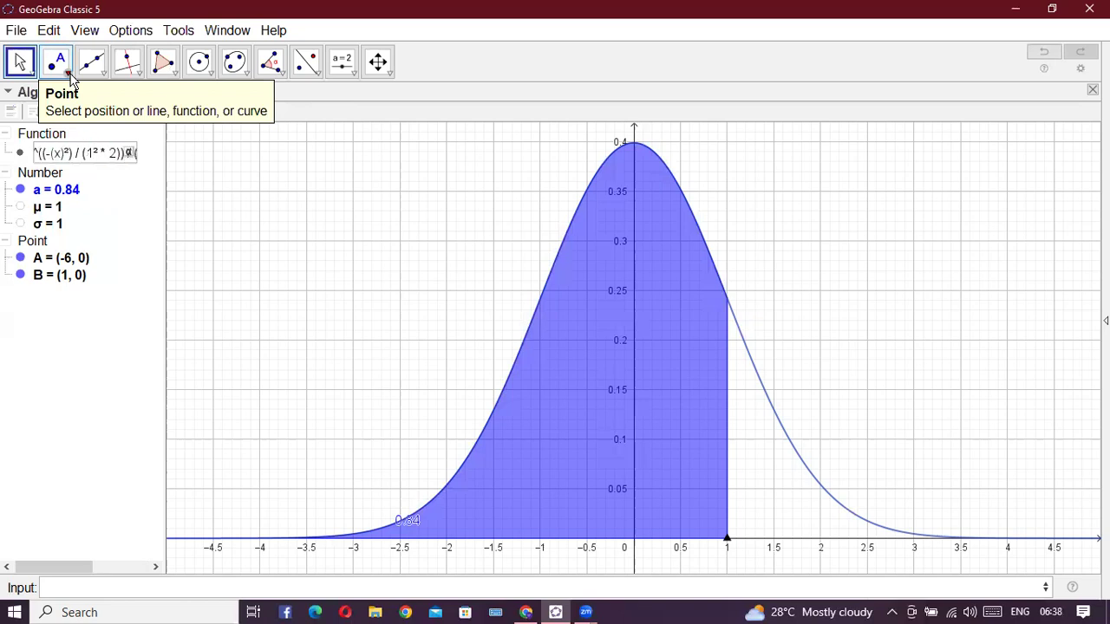
text(-)
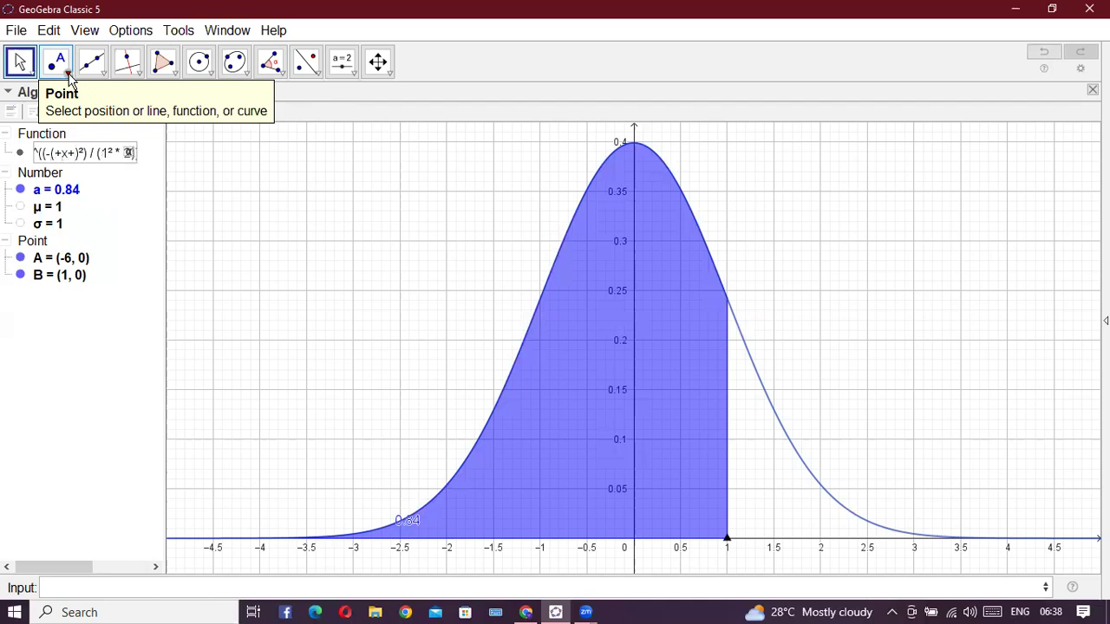
key(BackSpace)
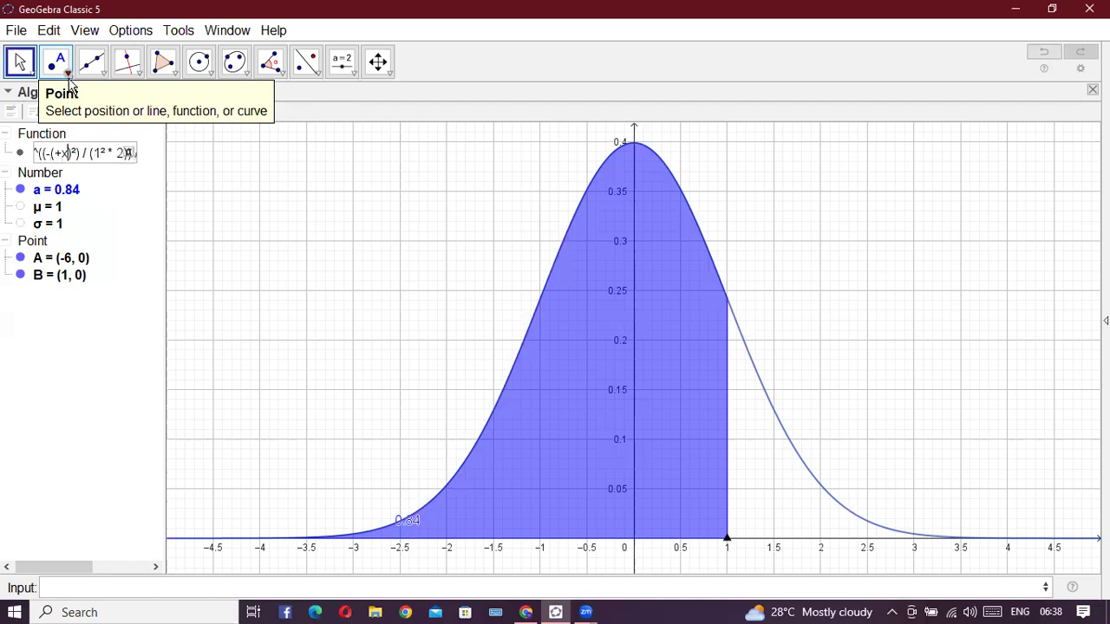
key(BackSpace)
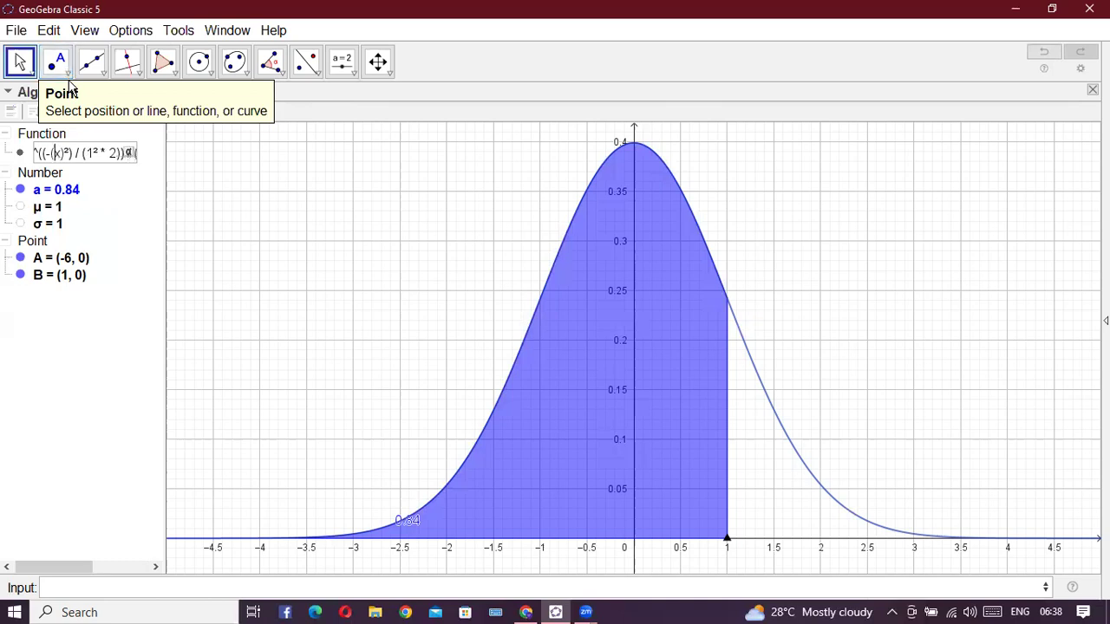
key(Right)
text(-)
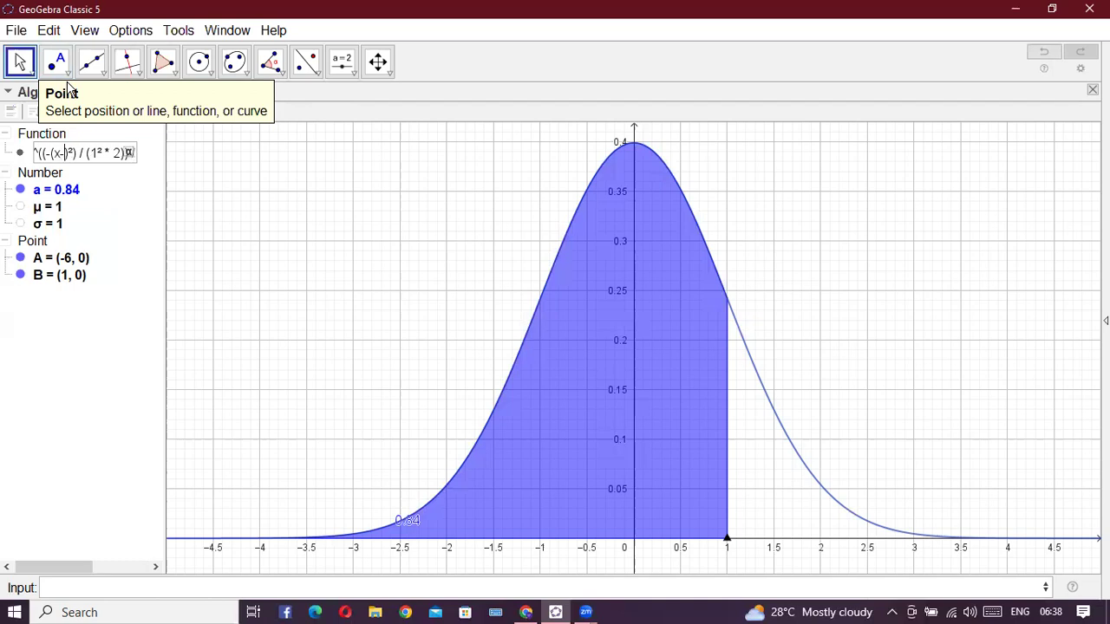
click(128, 153)
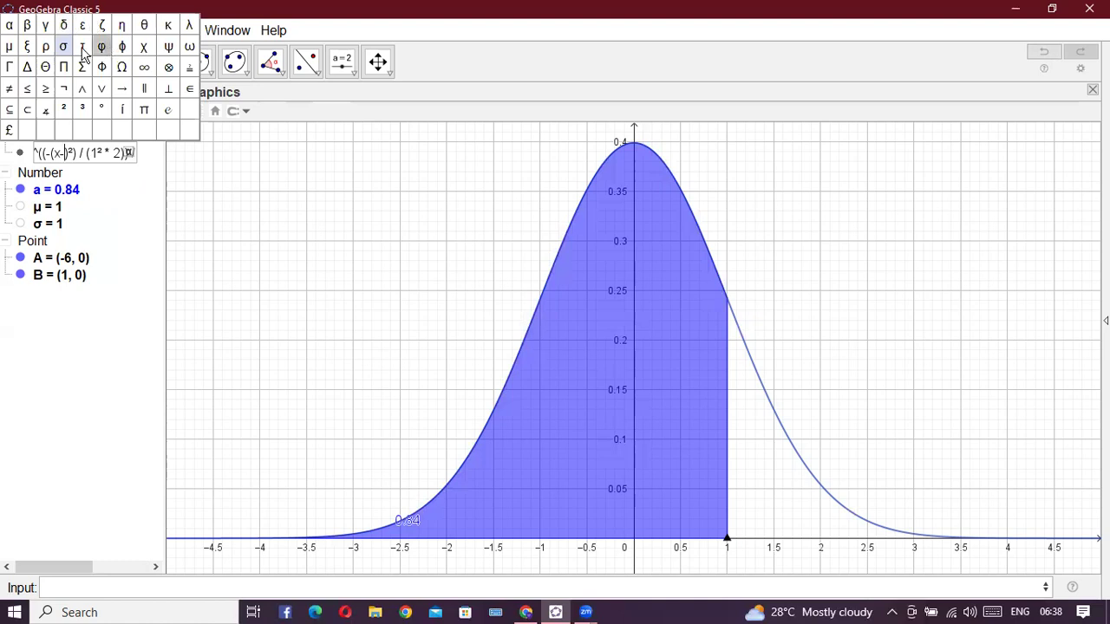
click(9, 47)
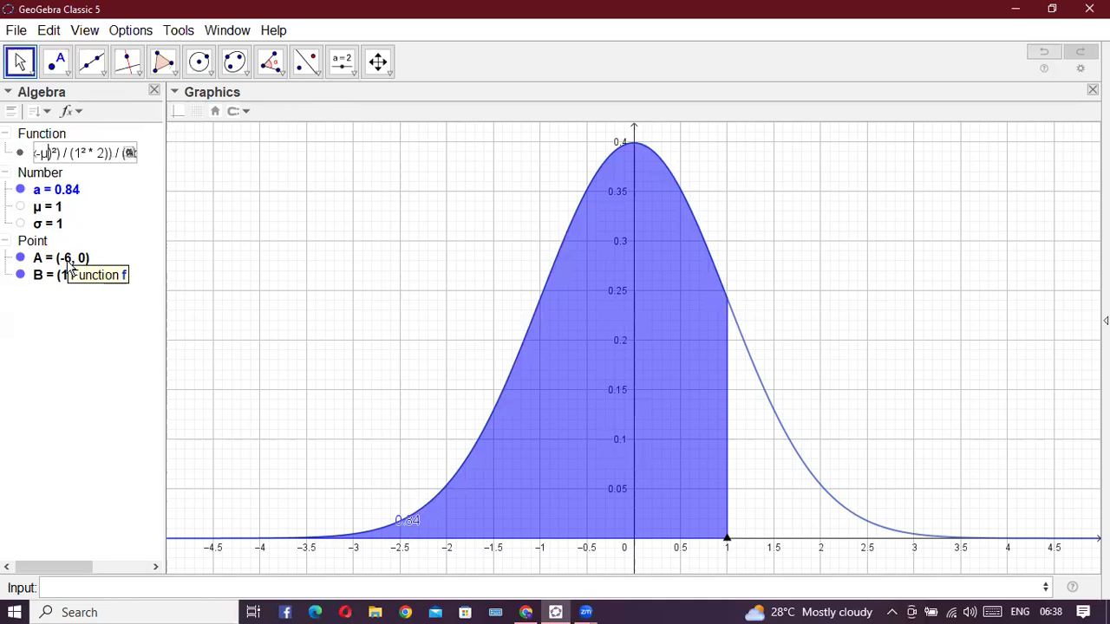
double_click(119, 204)
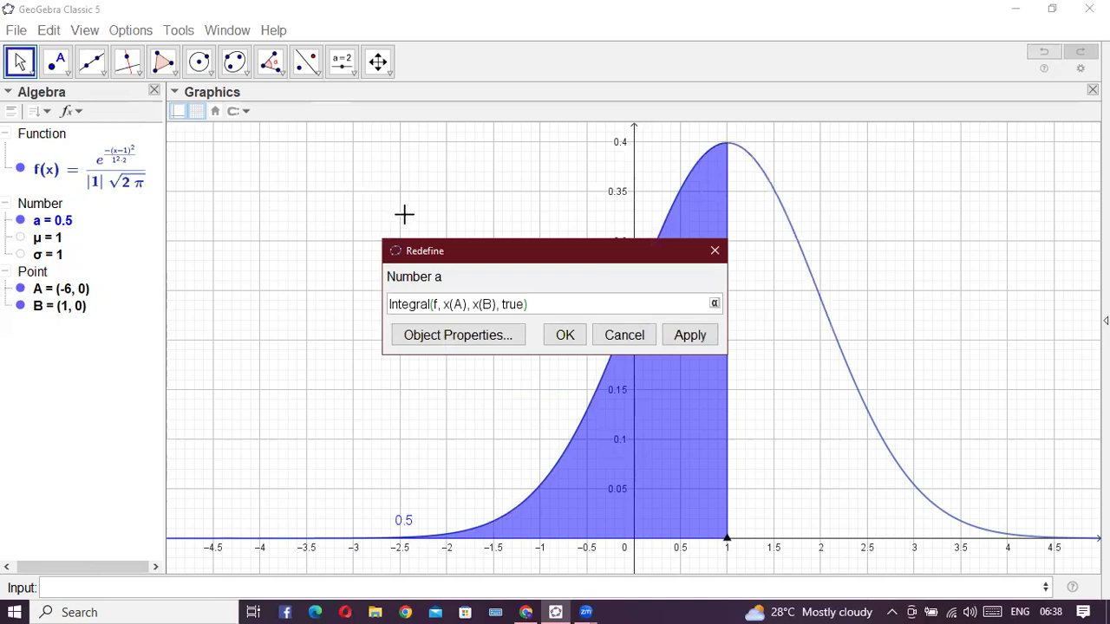
click(563, 336)
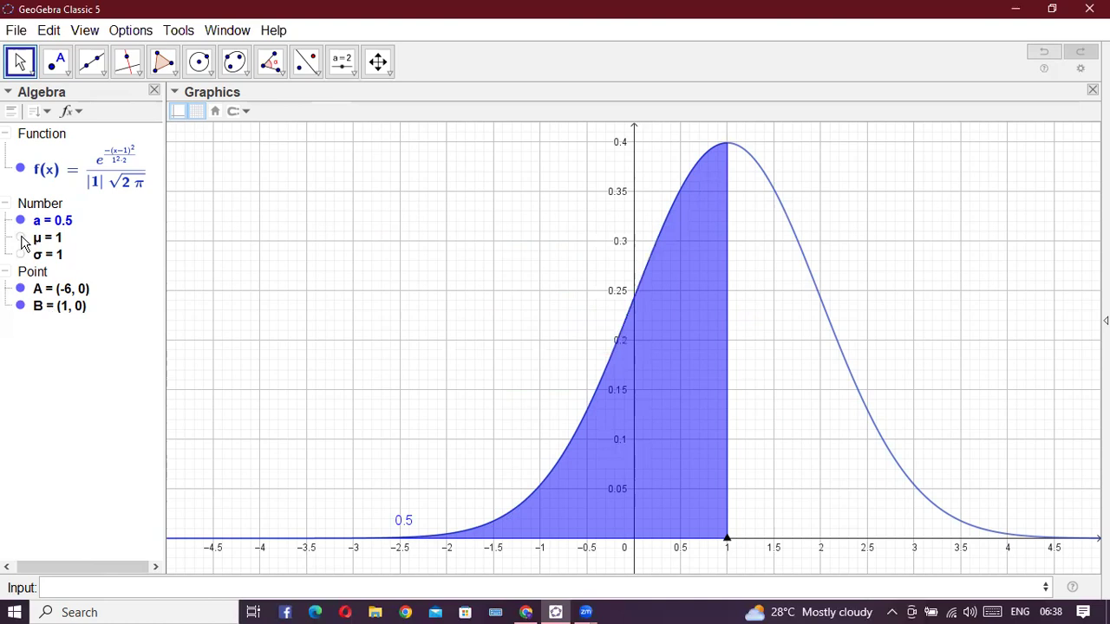
Step: Display μ and σ as sliders in the Graphics view and slide μ to -0.2, followed by 2.1
click(21, 238)
click(21, 254)
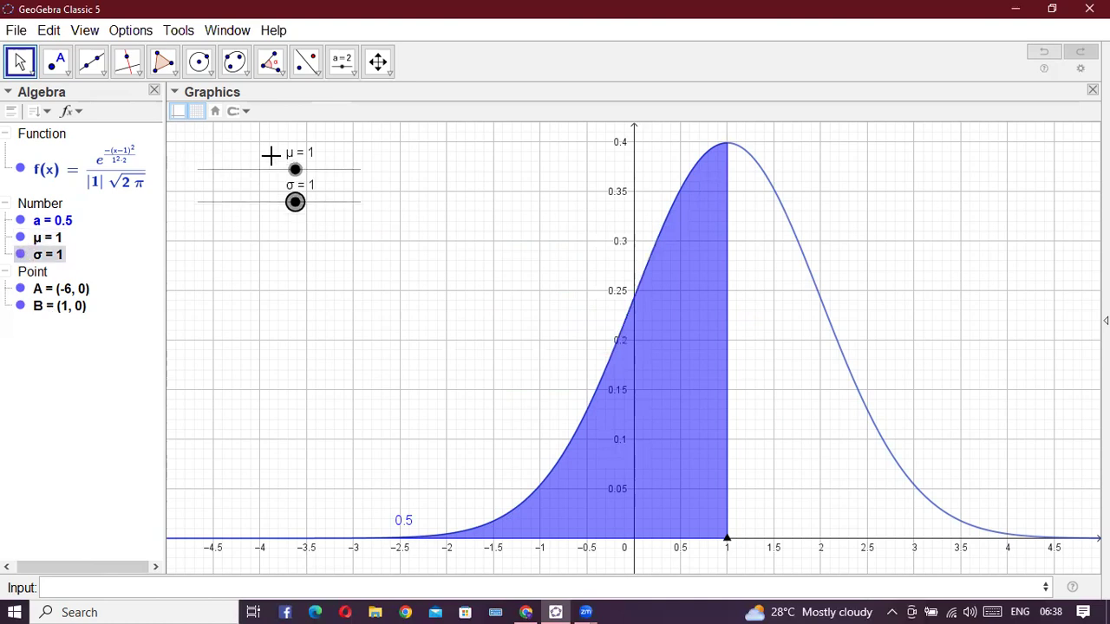
mouse_move(295, 174)
mouse_down()
mouse_move(263, 188)
mouse_move(316, 189)
mouse_move(250, 185)
mouse_move(277, 185)
mouse_up()
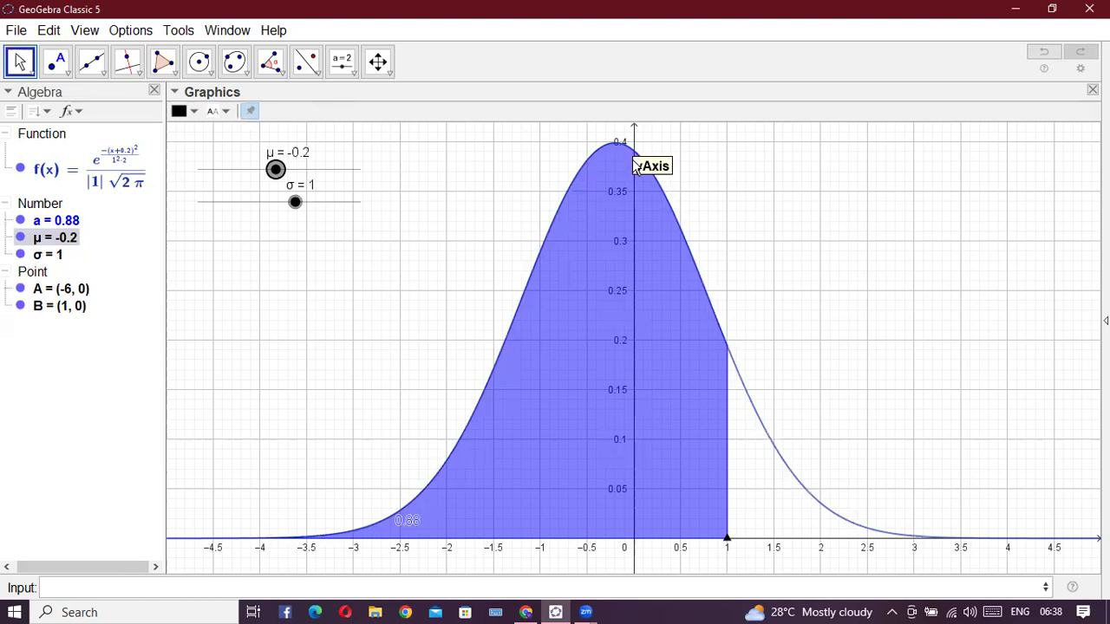
drag(276, 170, 313, 172)
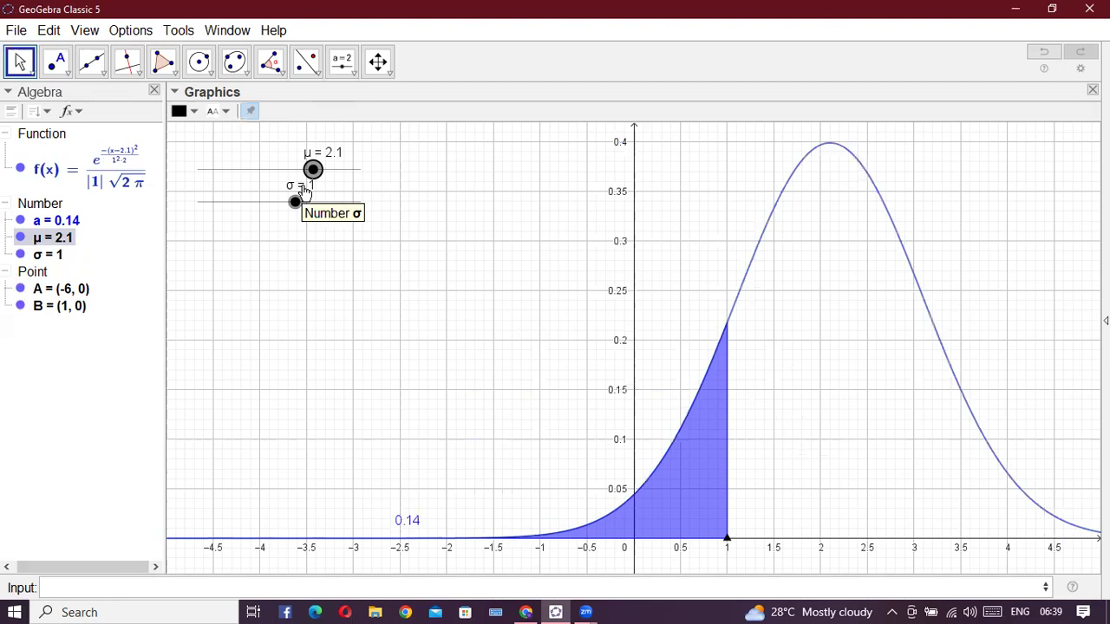
Step: Vary σ with its slider through 4.5 and 3.8, ending at 5
drag(297, 205, 352, 202)
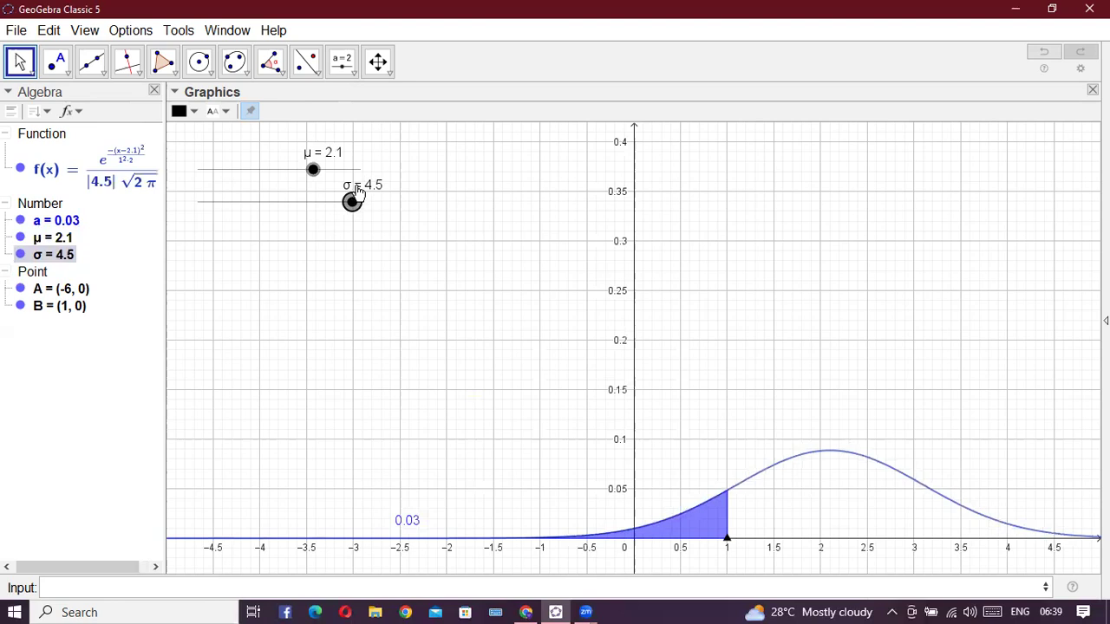
key(Right)
key(Right)
key(Right)
drag(356, 198, 342, 203)
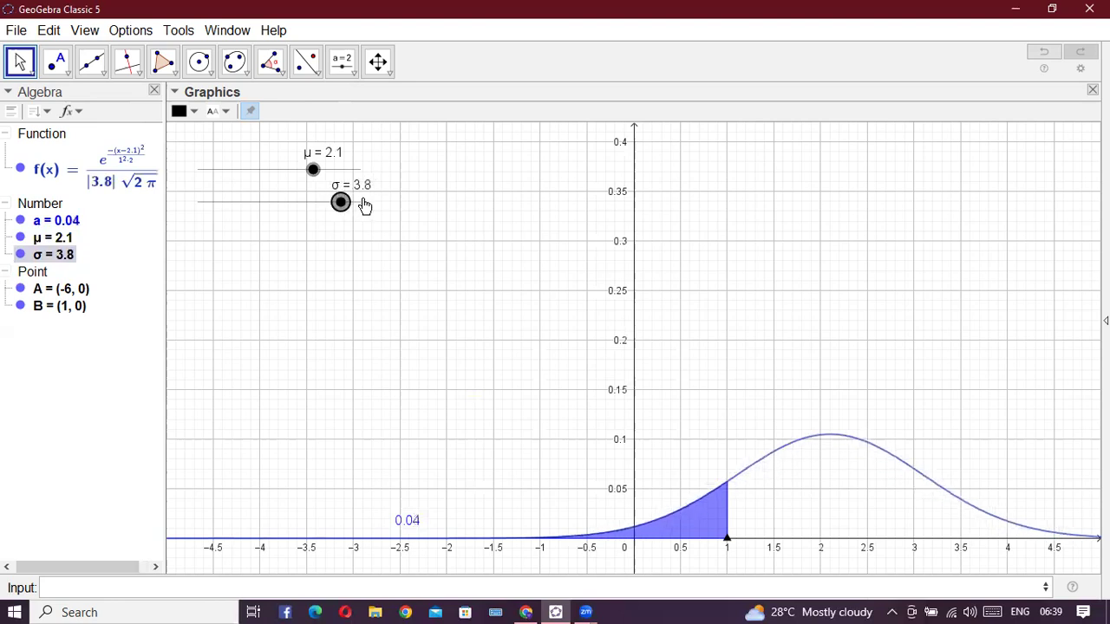
key(Right)
key(Right)
key(Right)
key(Right)
key(Right)
key(Right)
key(Right)
key(Right)
key(Right)
key(Right)
key(Right)
key(Right)
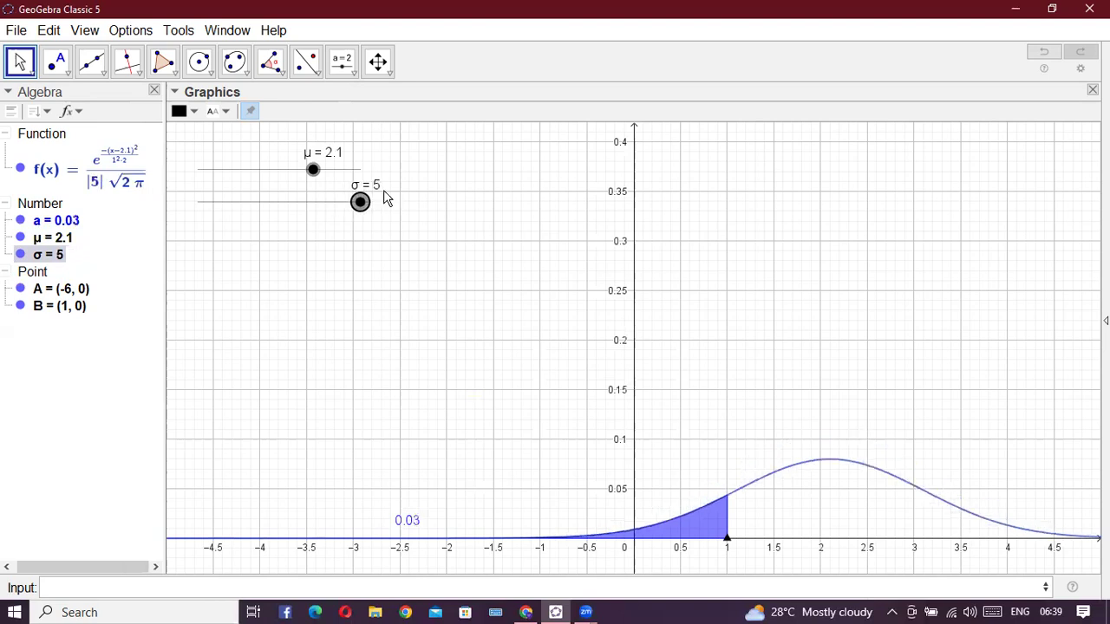
Step: Lower σ with its slider through 2.6, 1.8 and 0.7 to 0, pass to -0.2, and return it to 0
click(312, 214)
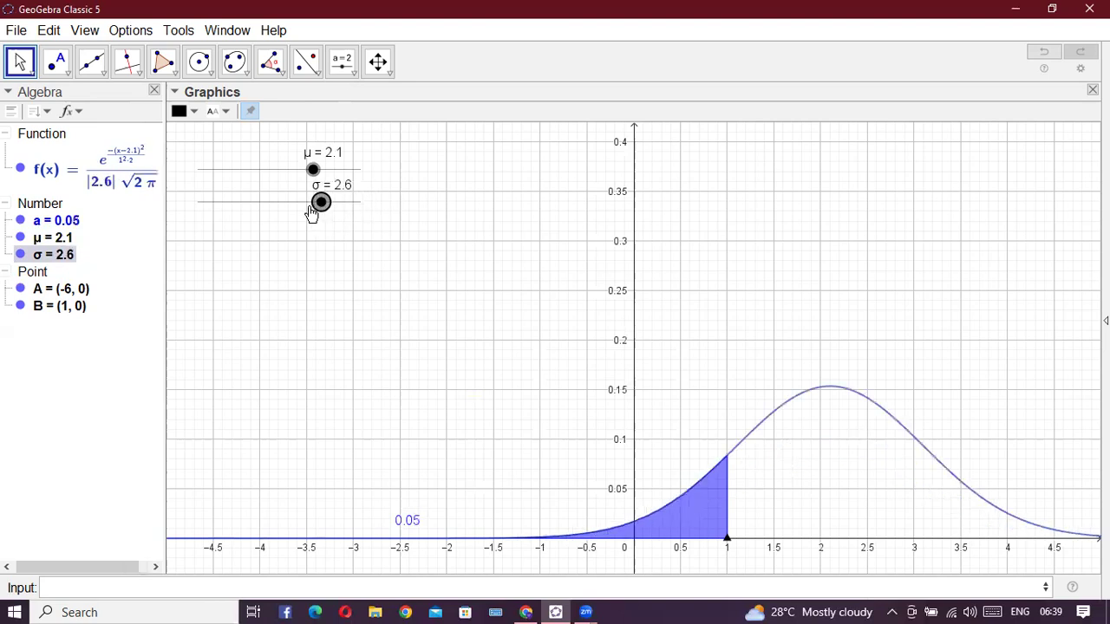
click(312, 214)
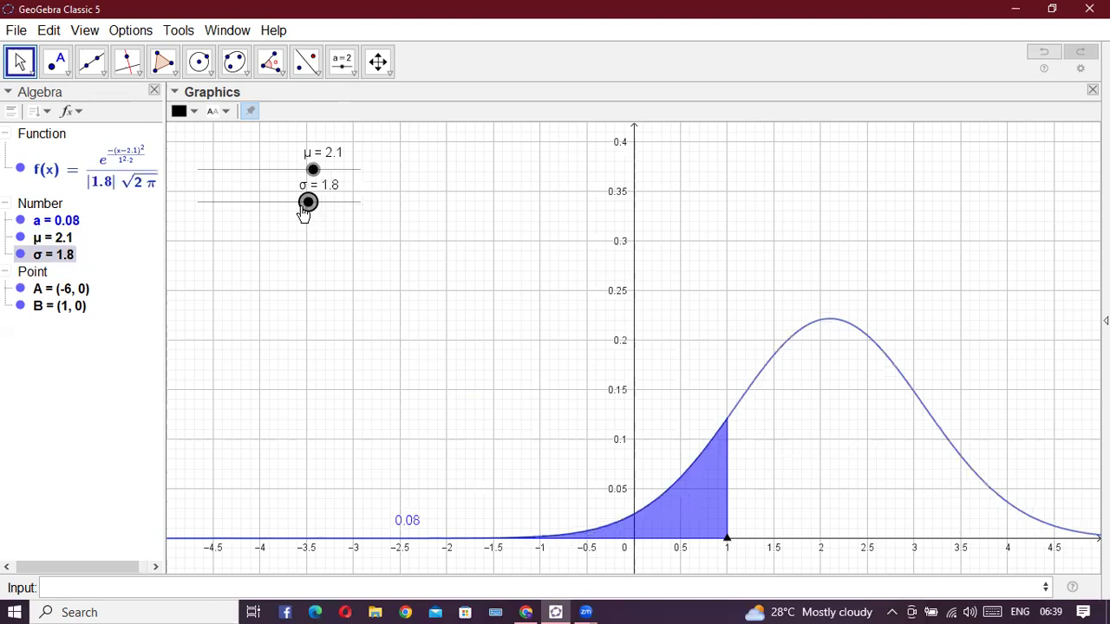
click(293, 216)
click(288, 216)
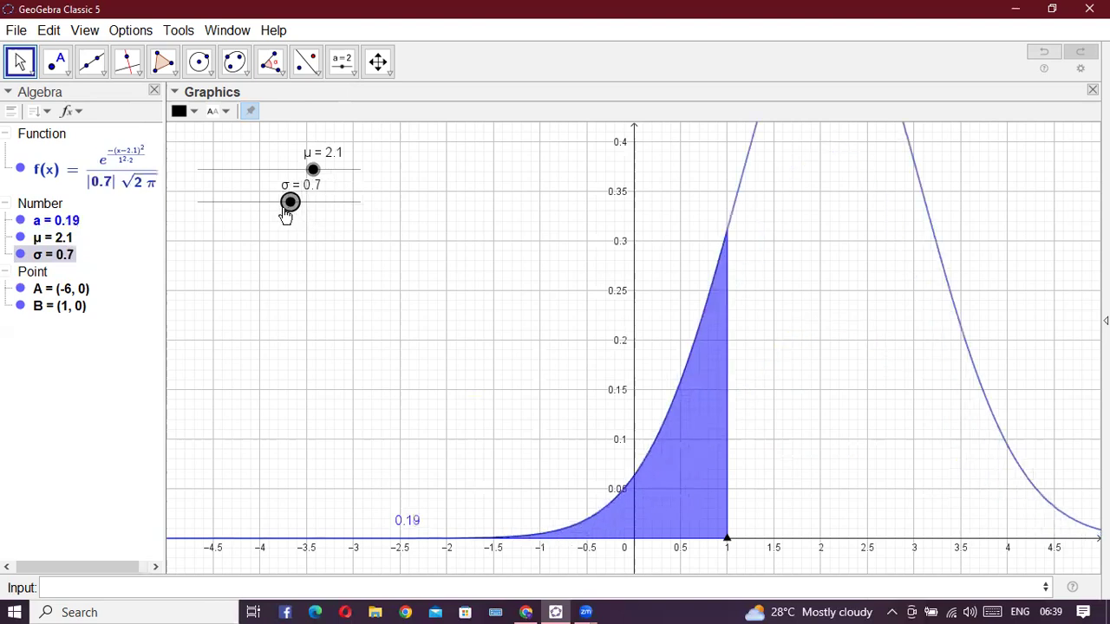
click(280, 218)
click(277, 218)
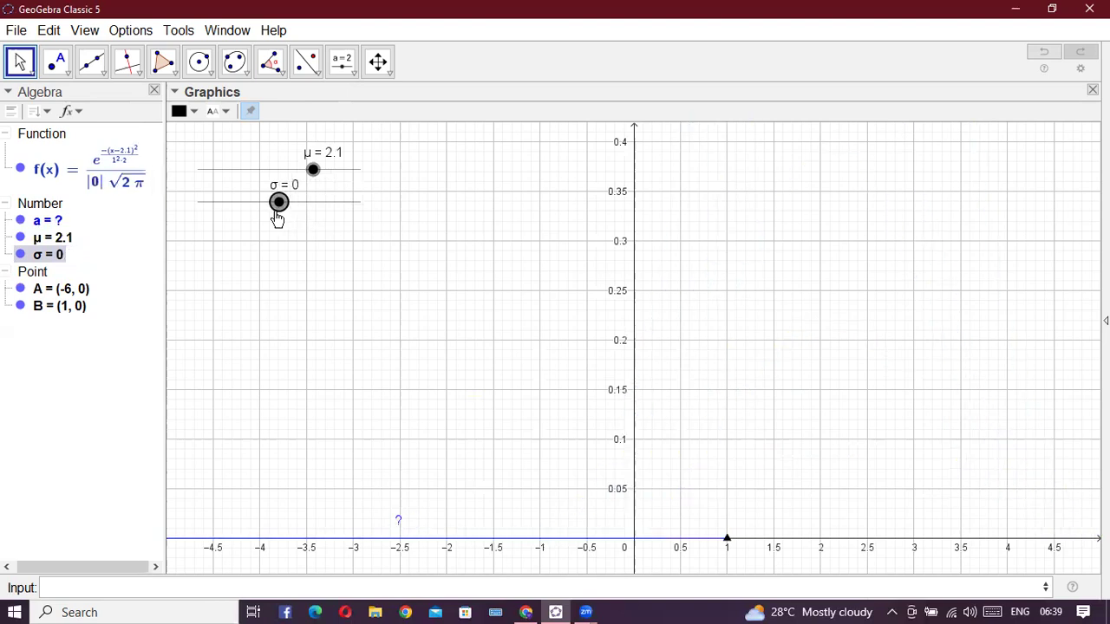
click(278, 218)
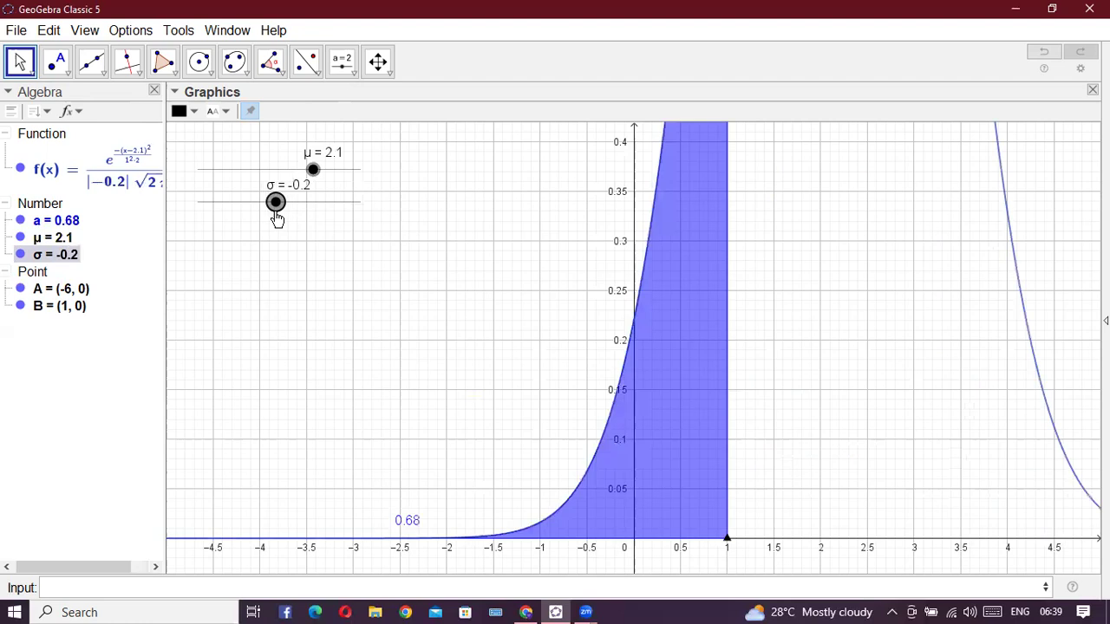
click(279, 218)
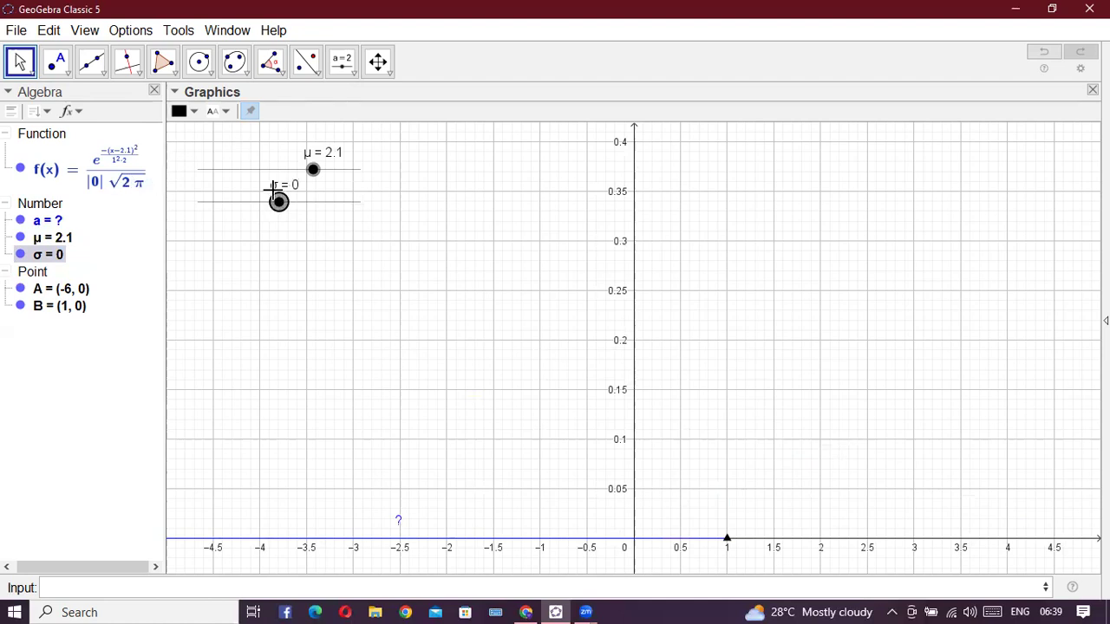
Step: Move σ into negative values with its slider, going through -0.5 and -1.4 and ending at -1.9
drag(279, 205, 270, 205)
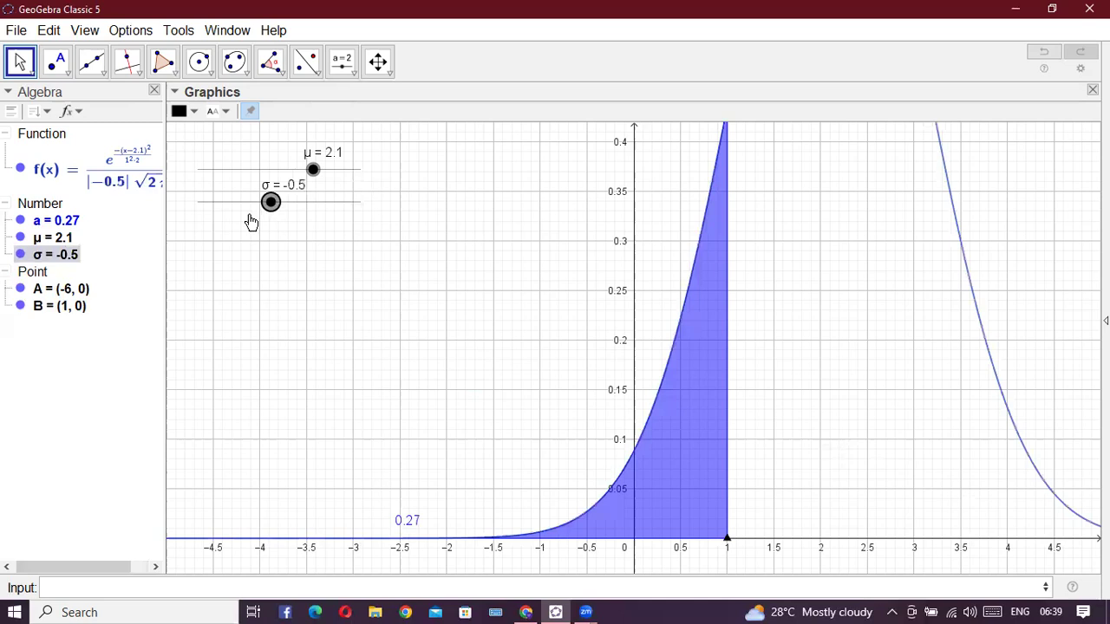
key(Left)
key(Left)
key(Left)
key(Left)
key(Left)
key(Left)
key(Left)
key(Left)
key(Left)
key(Left)
key(Left)
key(Left)
key(Left)
key(Left)
key(Right)
key(Right)
key(Right)
key(Right)
key(Right)
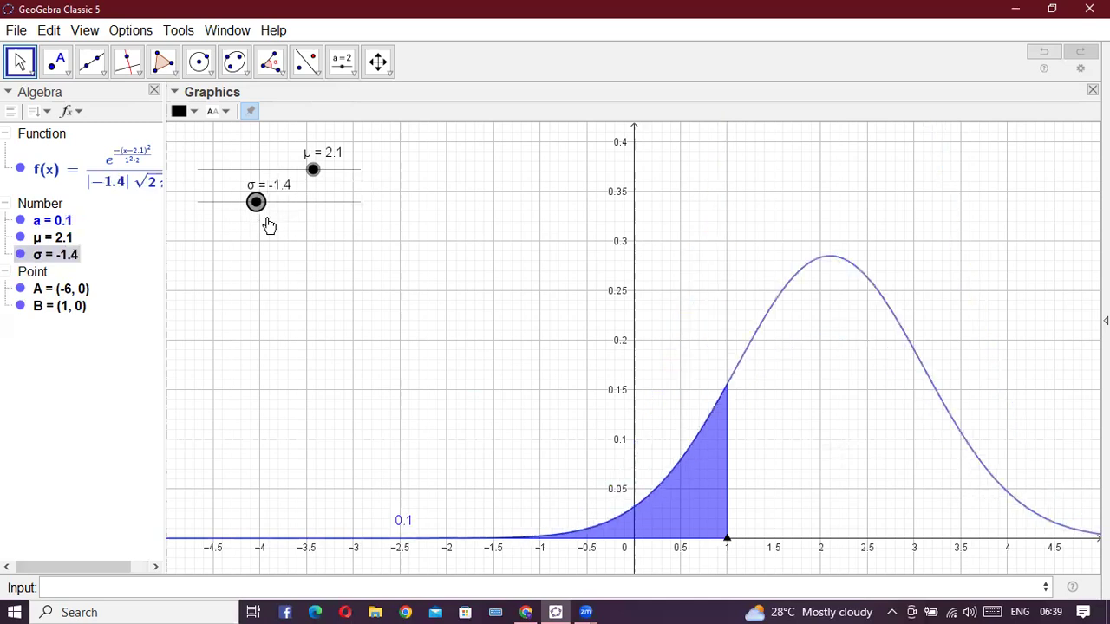
key(Right)
key(Right)
key(Right)
key(Right)
key(Right)
key(Right)
key(Right)
key(Right)
key(Right)
key(Right)
key(Right)
key(Right)
key(Left)
key(Left)
key(Left)
key(Left)
key(Left)
key(Left)
key(Left)
key(Left)
key(Left)
key(Left)
key(Left)
key(Left)
key(Left)
key(Left)
key(Left)
key(Left)
key(Left)
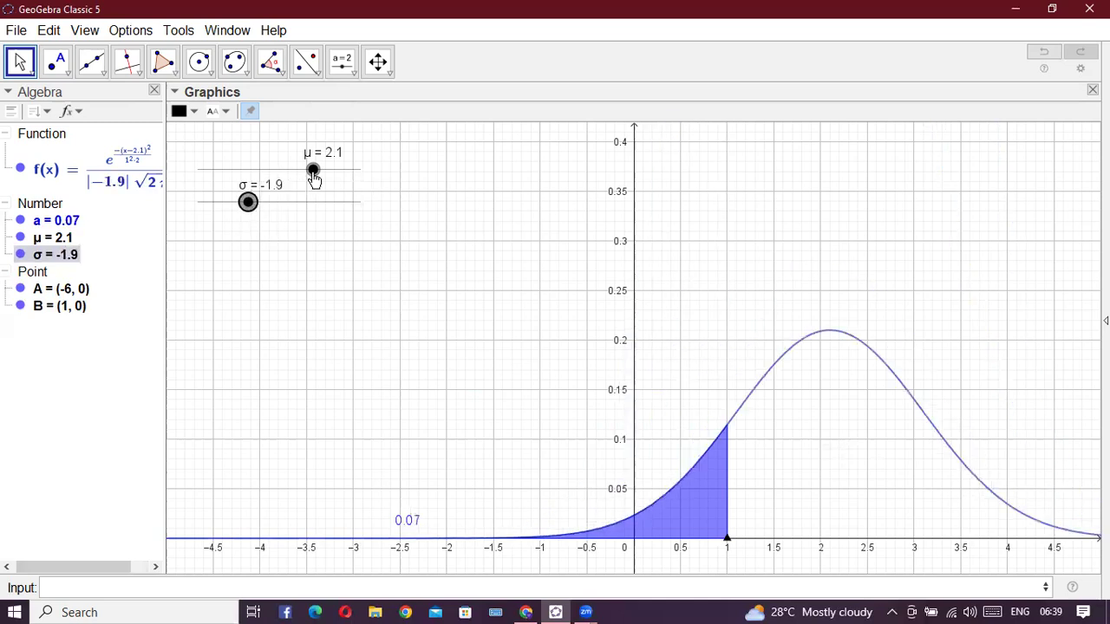
Step: Turn on animation for both the μ and σ sliders
right_click(313, 173)
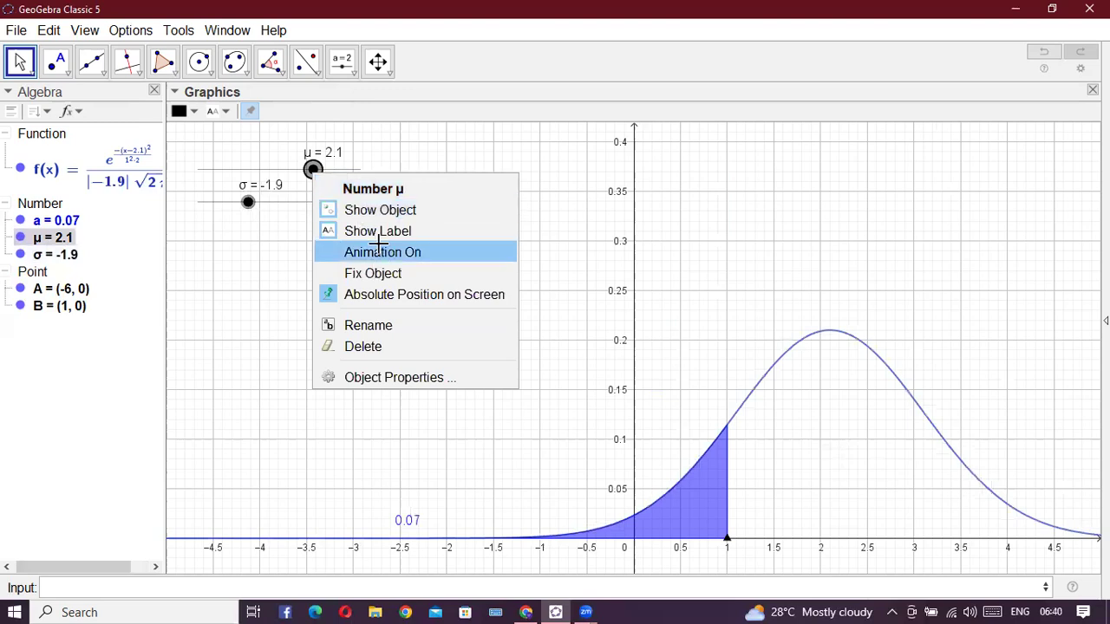
key(Return)
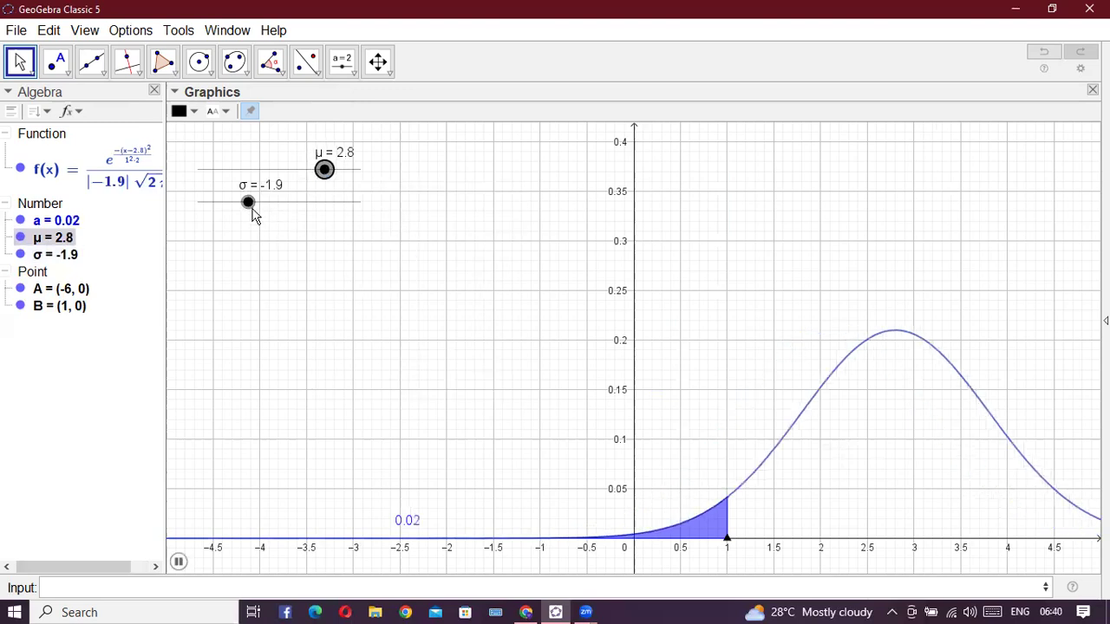
right_click(249, 203)
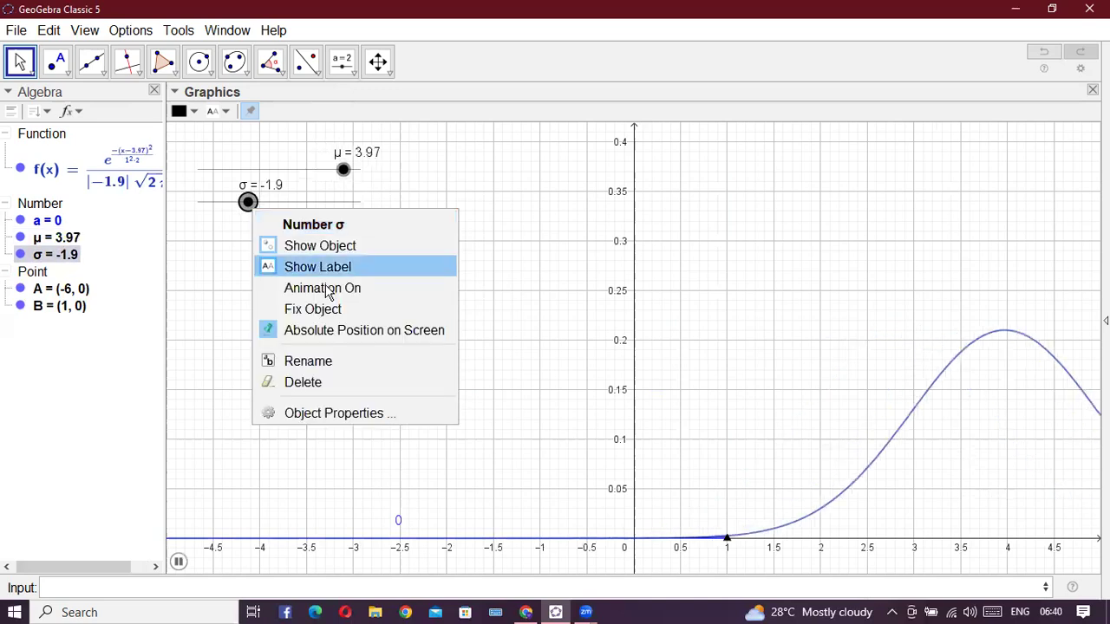
key(Escape)
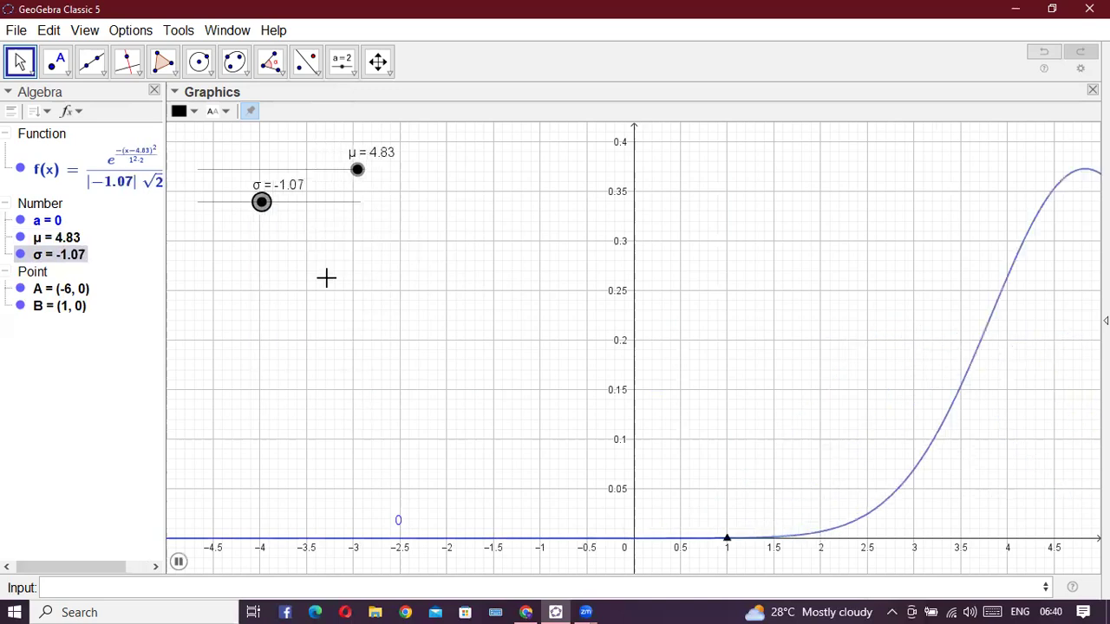